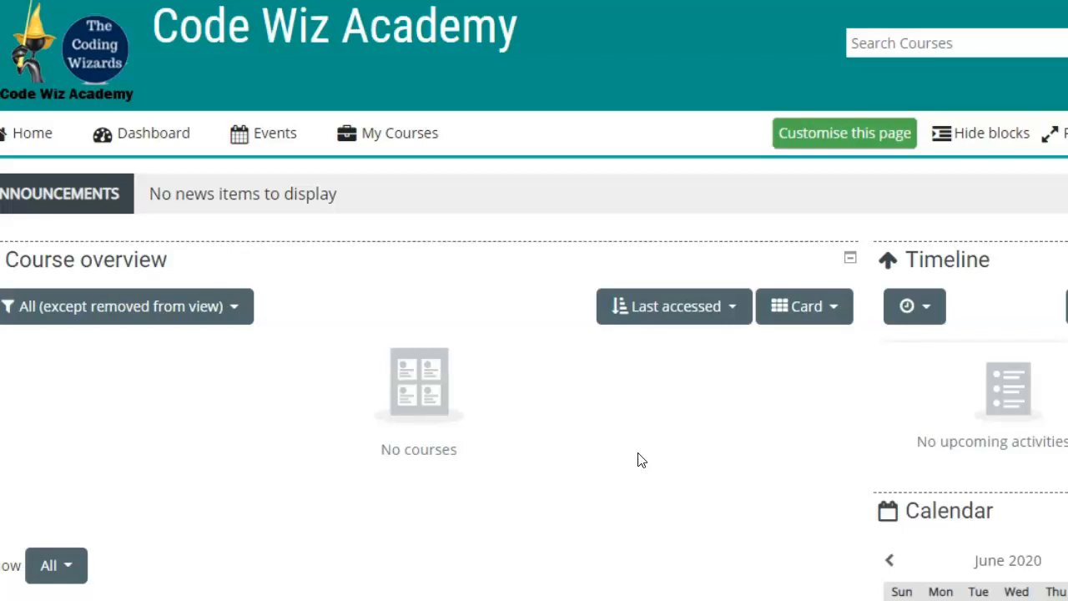
Open the page for managing courses and categories from the site administration.
{"action": "scroll", "coordinate": [640, 460], "scroll_direction": "down", "scroll_amount": 1}
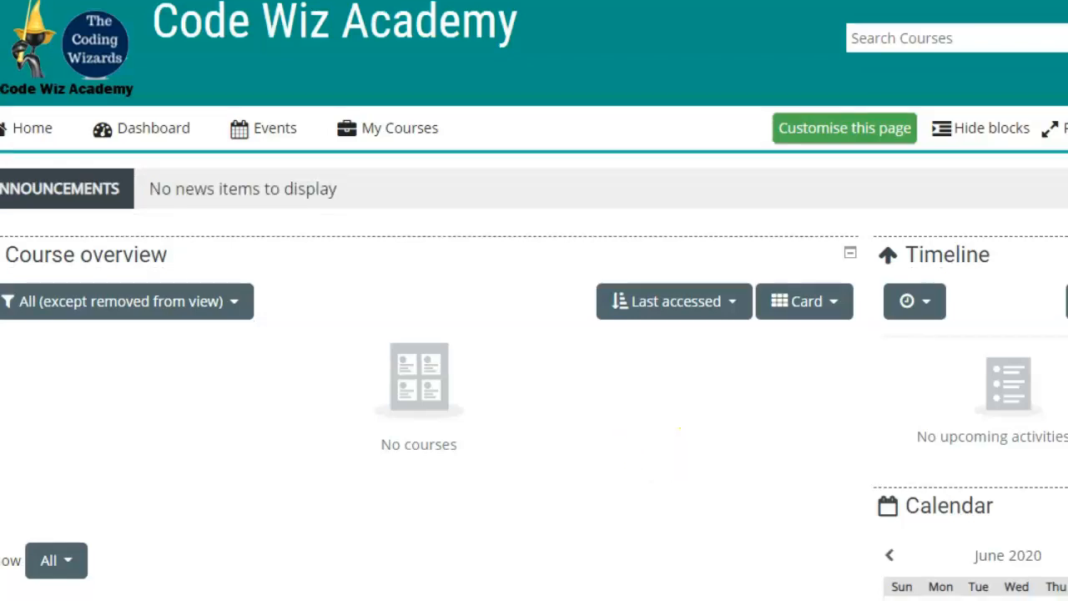
{"action": "scroll", "coordinate": [918, 508], "scroll_direction": "down", "scroll_amount": 7}
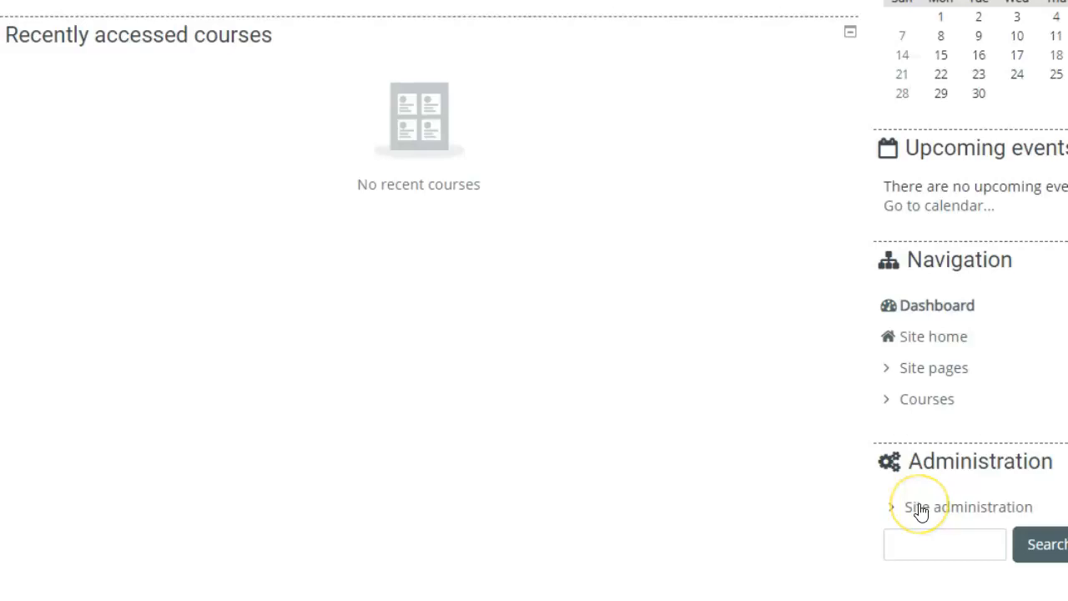
{"action": "left_click", "coordinate": [921, 509]}
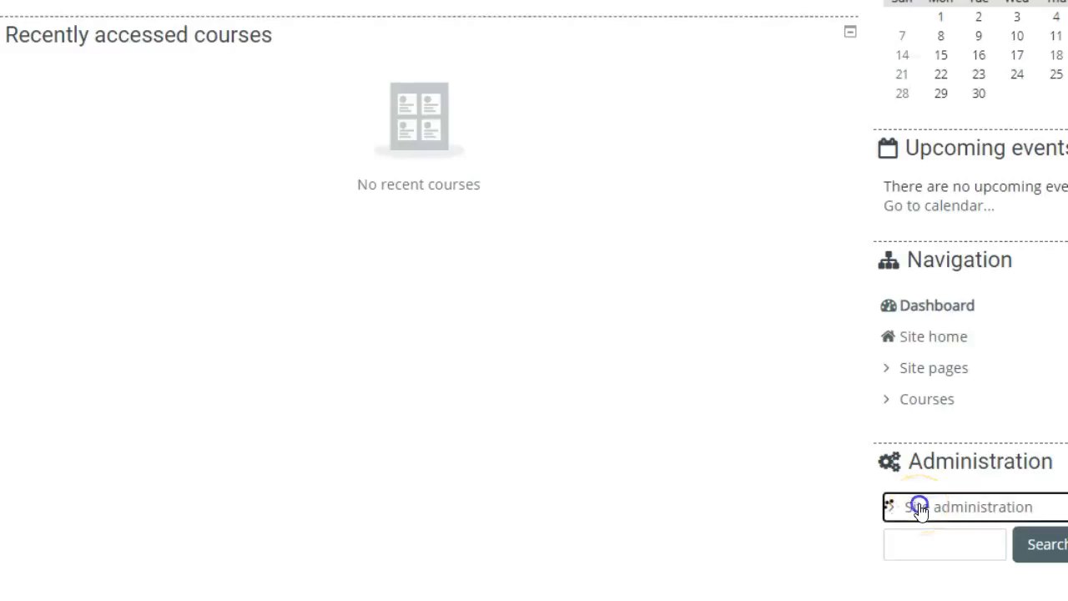
{"action": "scroll", "coordinate": [920, 509], "scroll_direction": "down", "scroll_amount": 4}
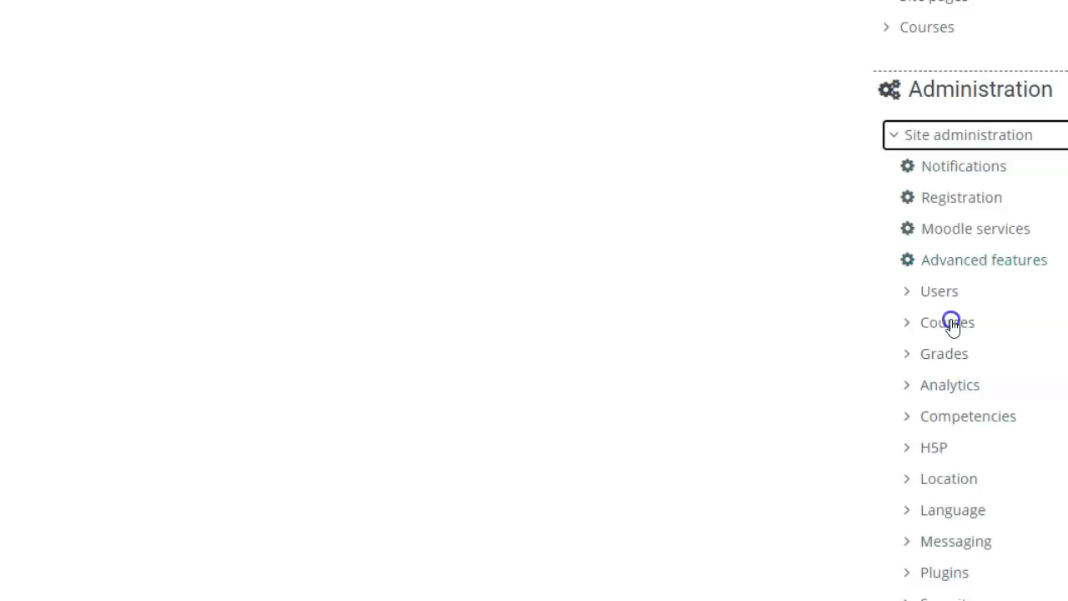
{"action": "left_click", "coordinate": [952, 323]}
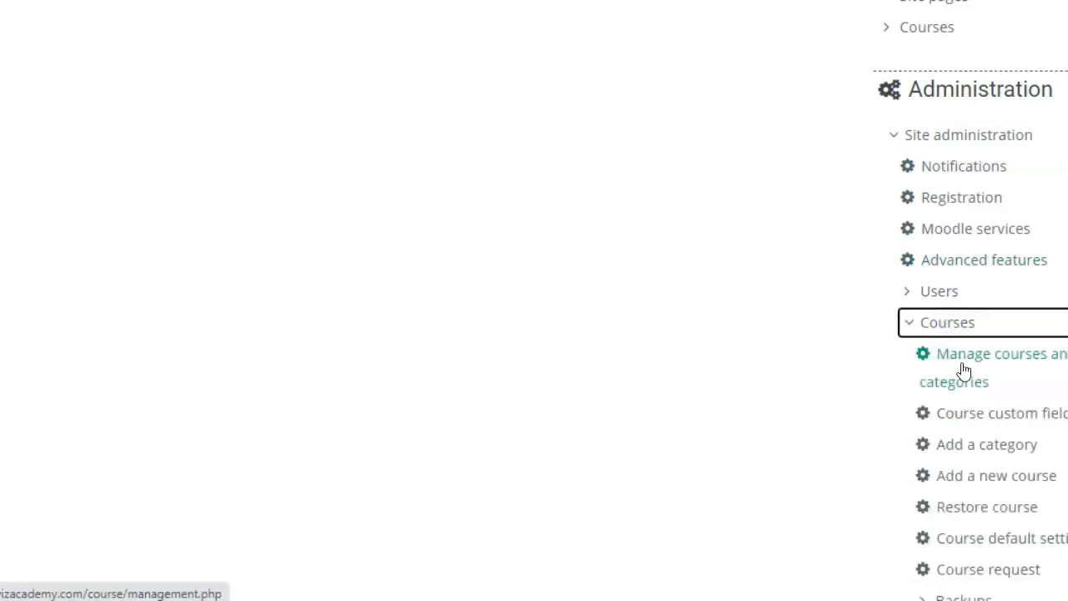
{"action": "left_click", "coordinate": [964, 370]}
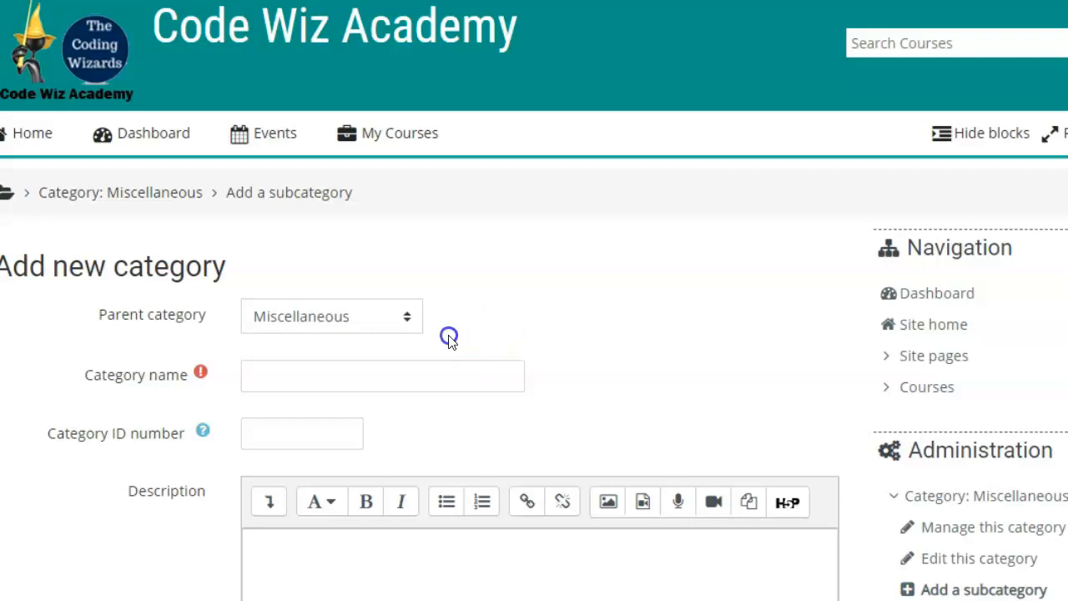
Set the new category's parent category to Top and name it "GUI Based Programming".
{"action": "left_click", "coordinate": [388, 326]}
{"action": "left_click", "coordinate": [384, 344]}
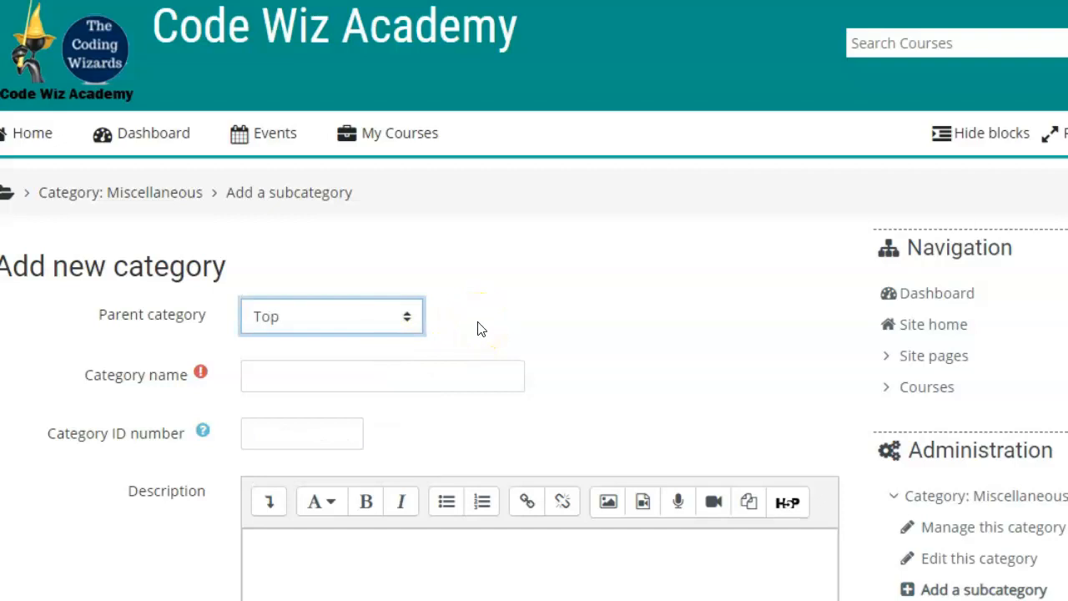
{"action": "left_click", "coordinate": [484, 373]}
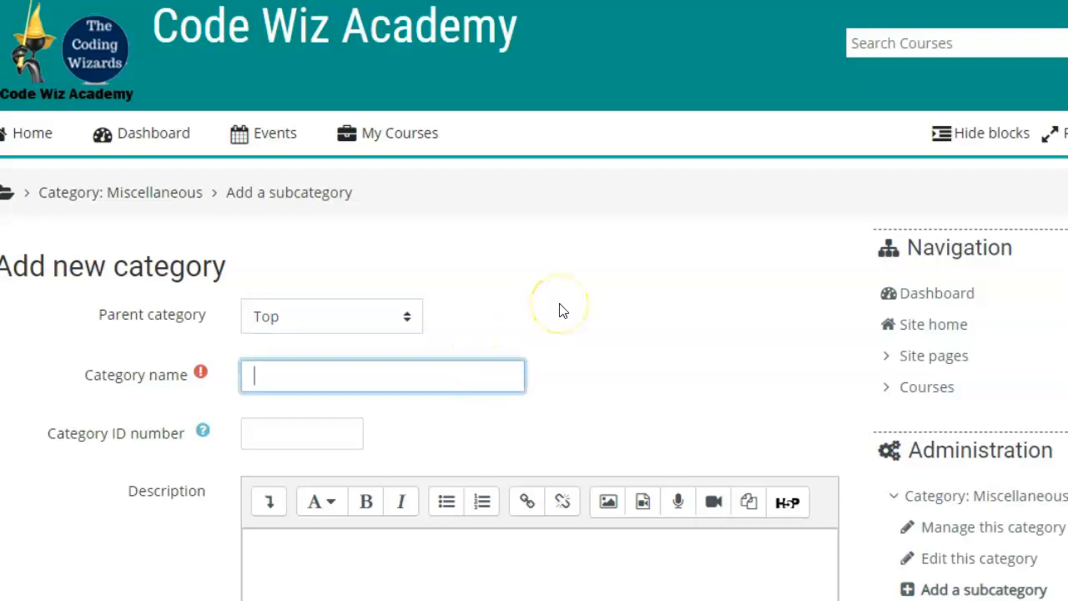
{"action": "type", "text": "GUI Based Programming"}
Enter "GUI Based Programming Courses" as the category description and create the category.
{"action": "left_click", "coordinate": [509, 565]}
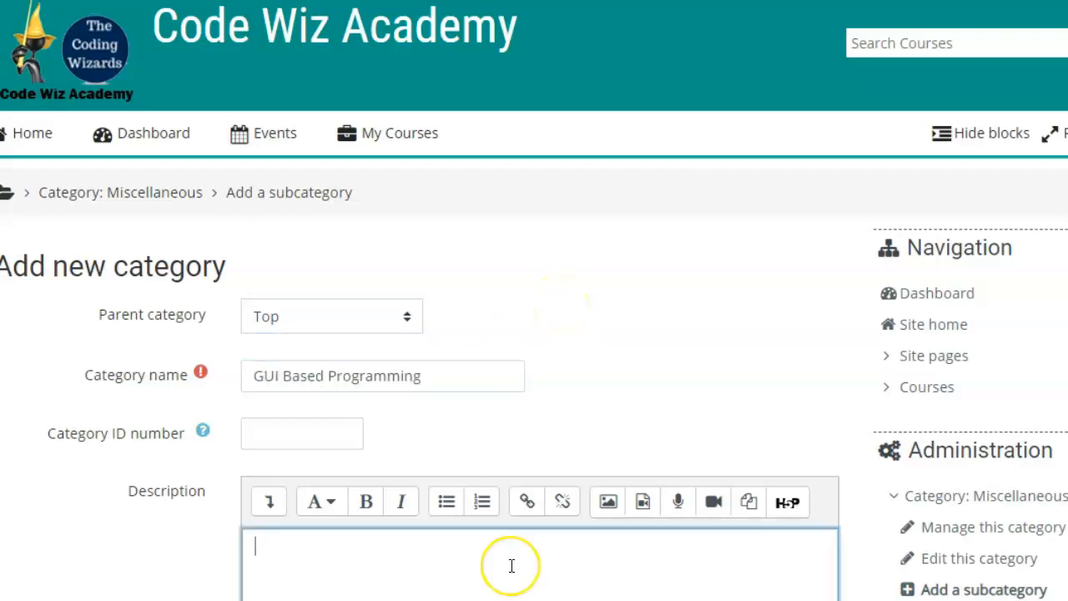
{"action": "type", "text": "GUI Based Programming "}
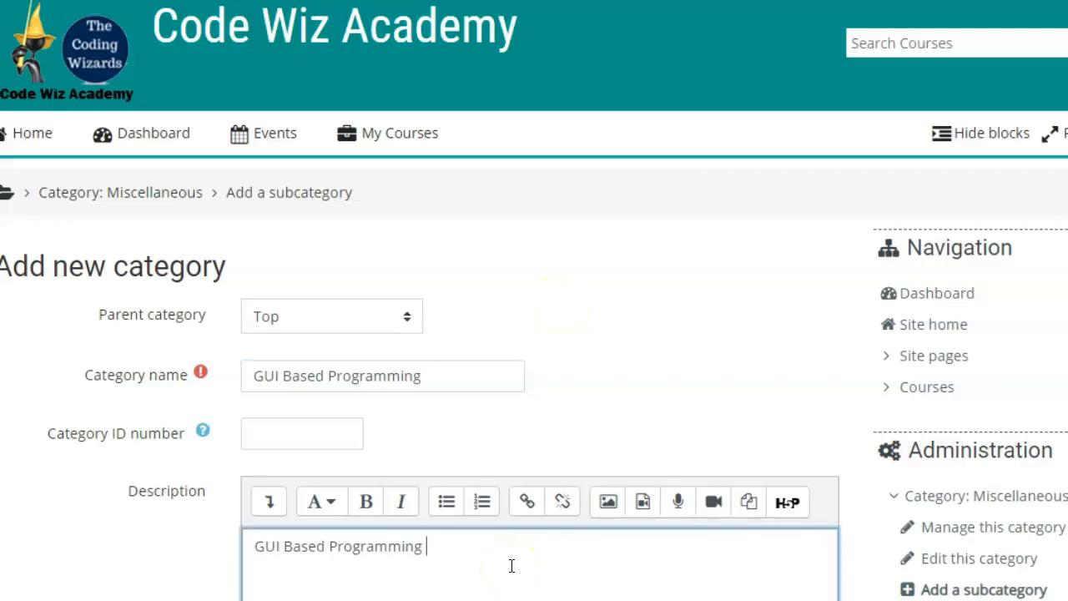
{"action": "type", "text": "Courses"}
{"action": "scroll", "coordinate": [512, 566], "scroll_direction": "down", "scroll_amount": 5}
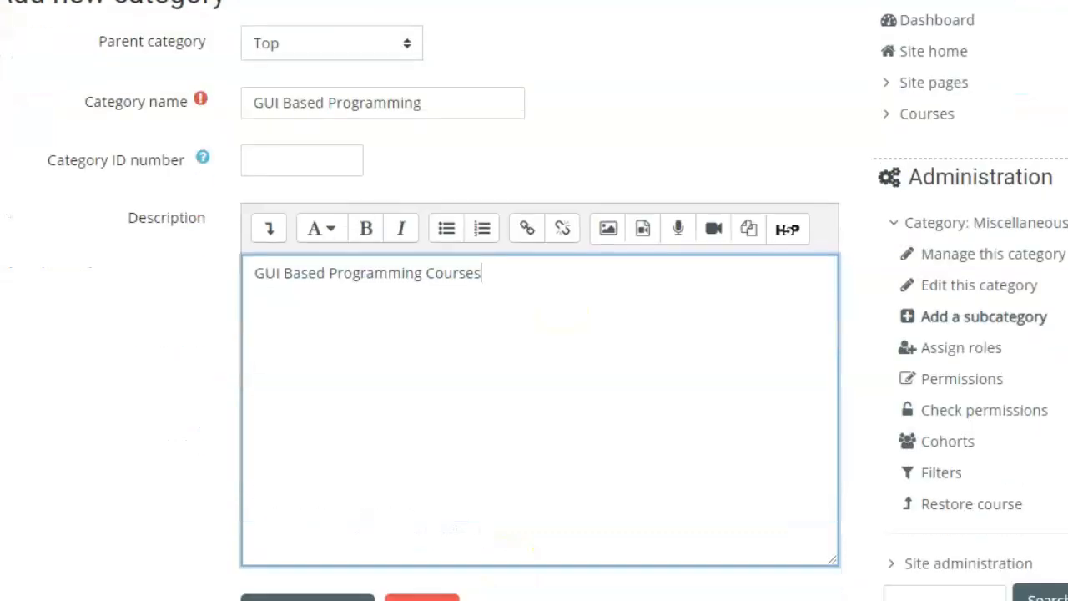
{"action": "left_click", "coordinate": [303, 460]}
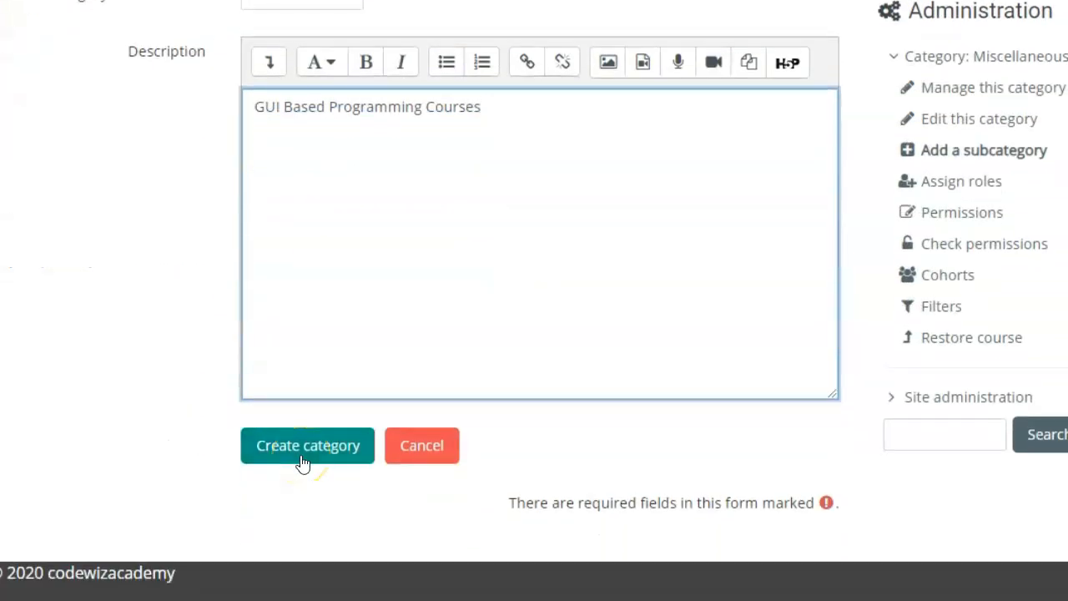
Select the GUI Based Programming category and start creating a new course in it.
{"action": "left_click", "coordinate": [892, 396]}
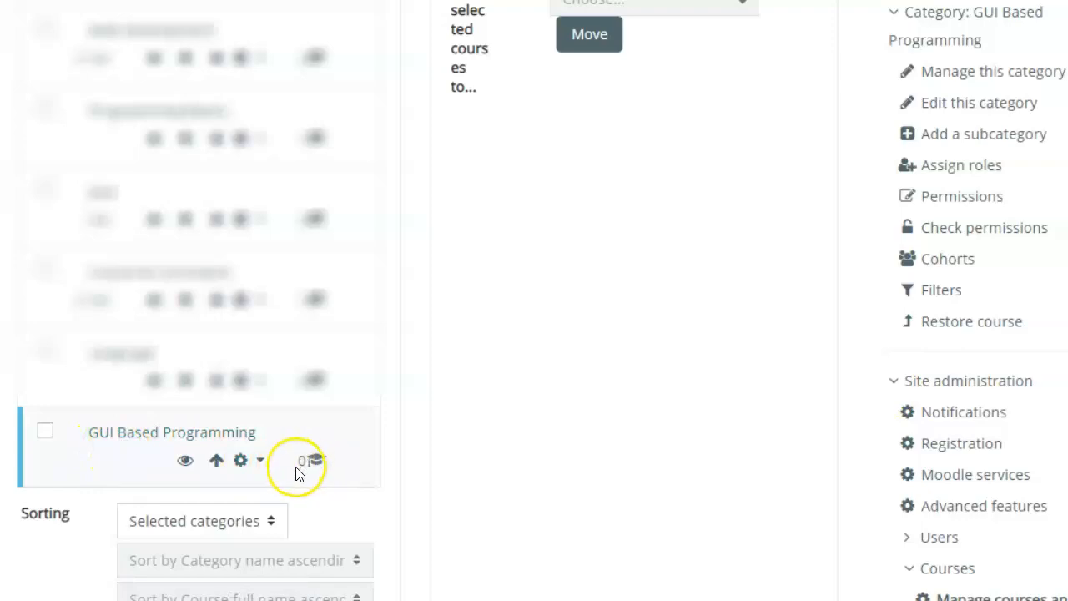
{"action": "left_click", "coordinate": [144, 441]}
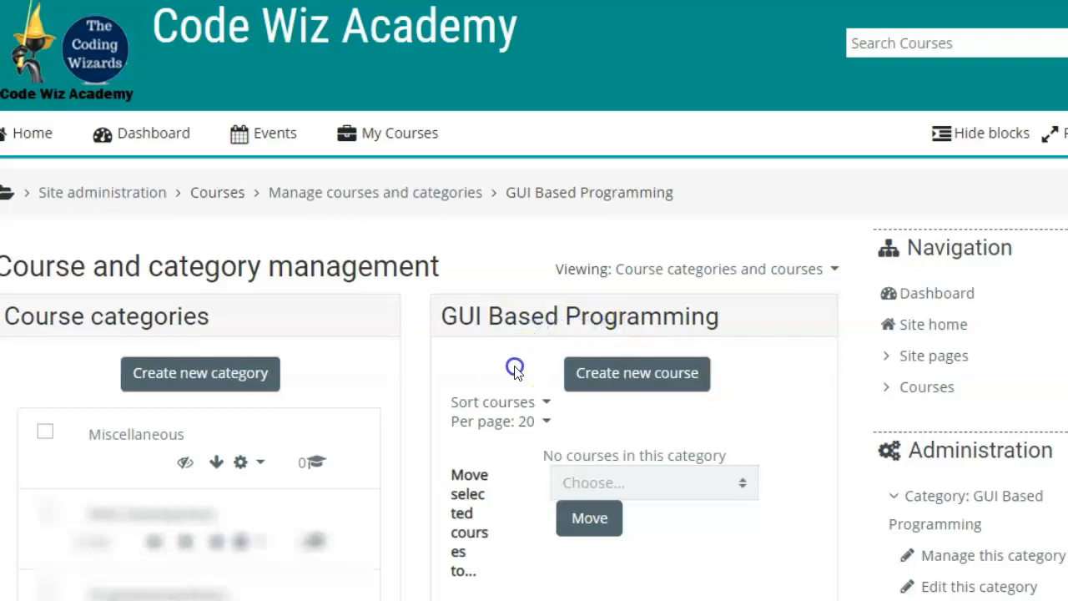
{"action": "left_click", "coordinate": [637, 374]}
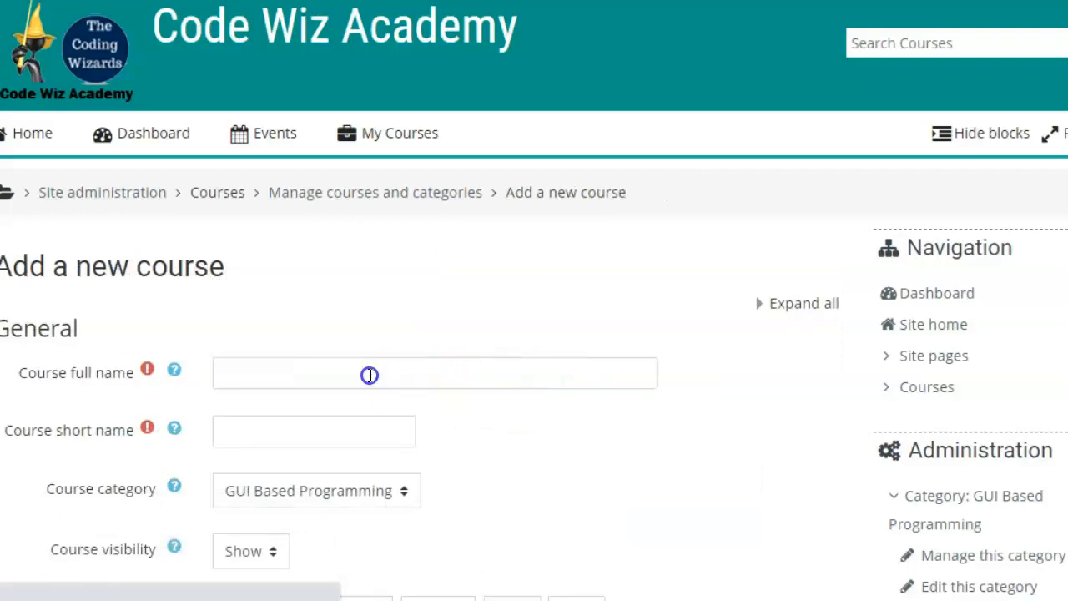
Set the course full name to "Programming in Scratch" and the short name to "Scratch".
{"action": "left_click", "coordinate": [342, 376]}
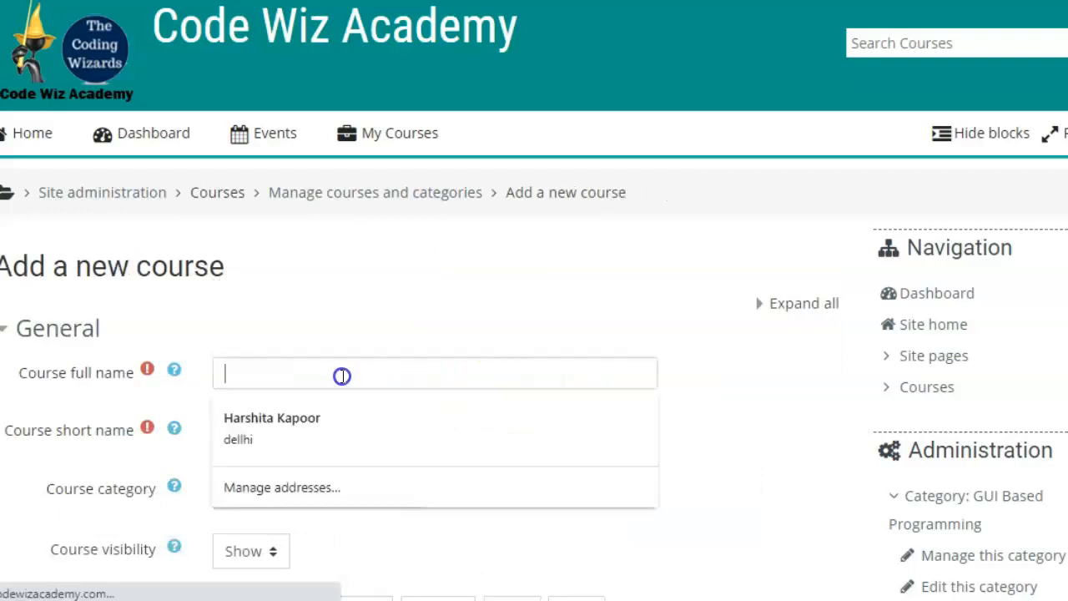
{"action": "type", "text": "Programming in Scratch"}
{"action": "left_click", "coordinate": [294, 442]}
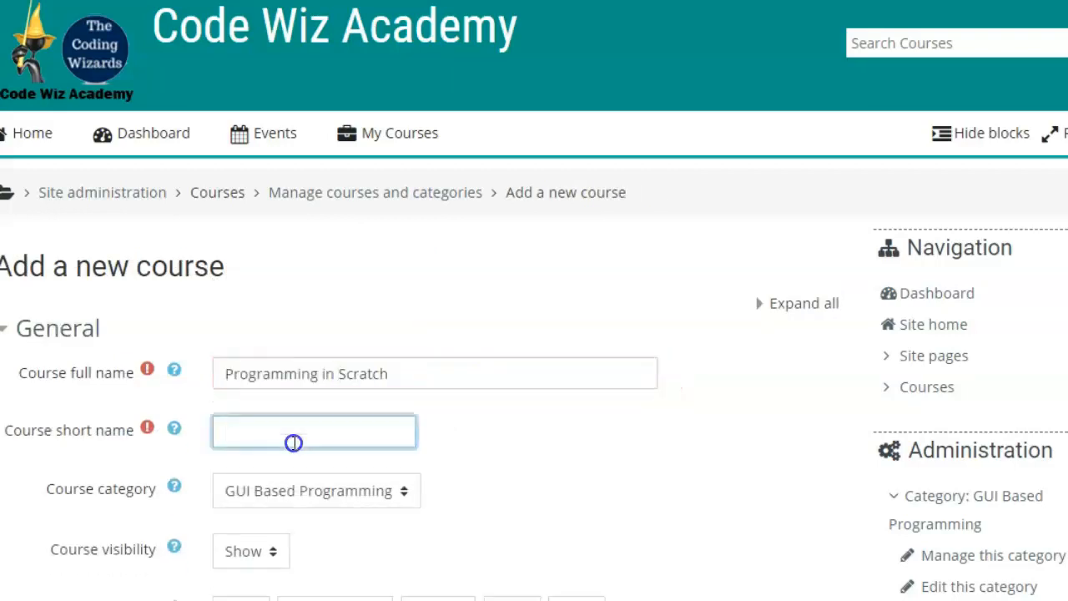
{"action": "type", "text": "Scratch"}
{"action": "left_click", "coordinate": [420, 505]}
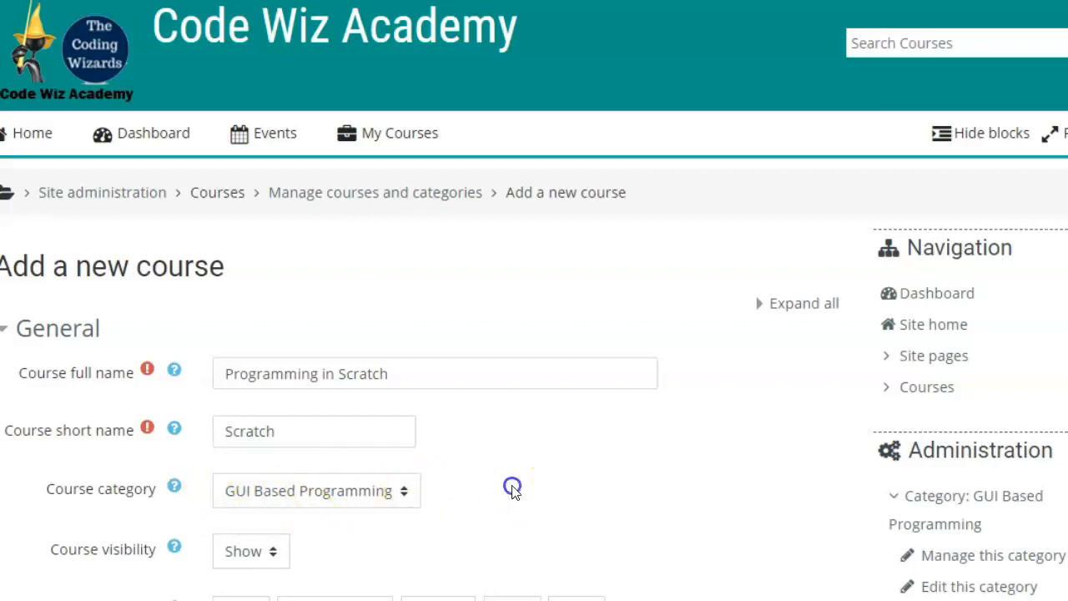
{"action": "scroll", "coordinate": [513, 489], "scroll_direction": "down", "scroll_amount": 1}
{"action": "scroll", "coordinate": [512, 489], "scroll_direction": "down", "scroll_amount": 3}
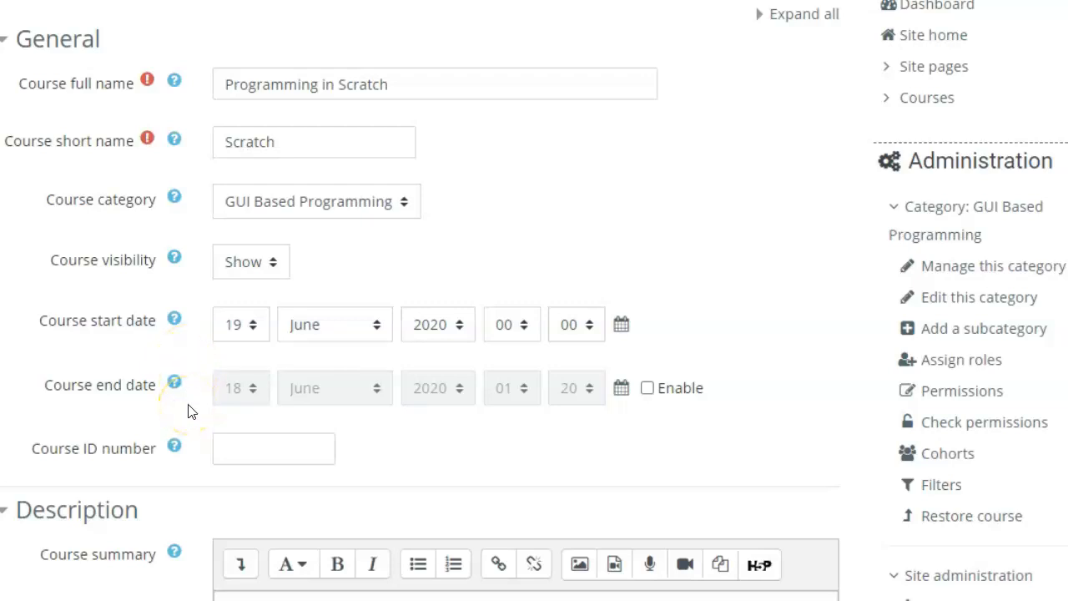
{"action": "left_click", "coordinate": [649, 389]}
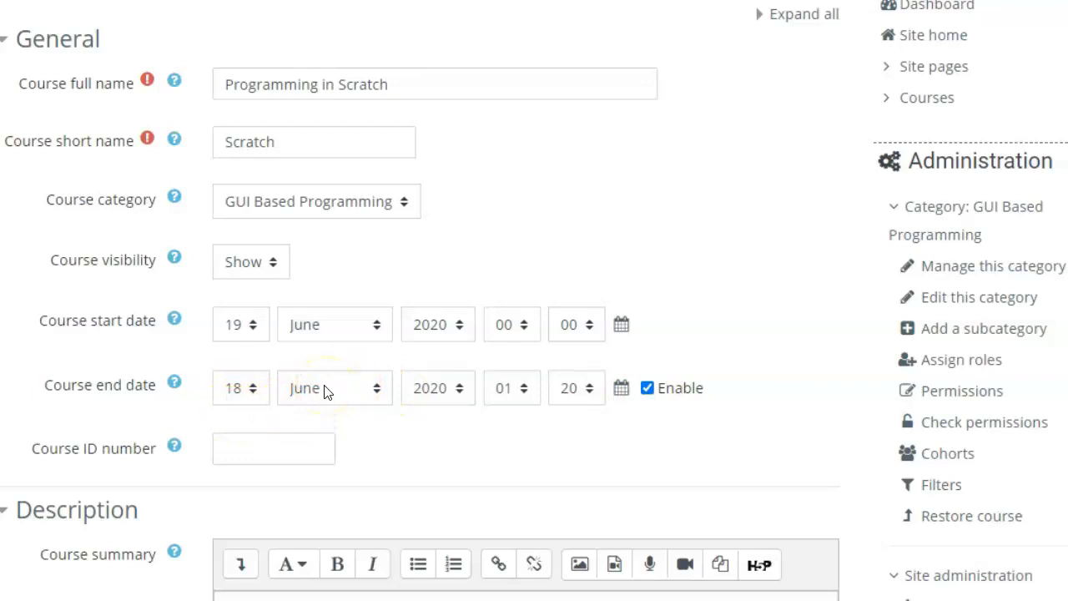
{"action": "left_click", "coordinate": [648, 389]}
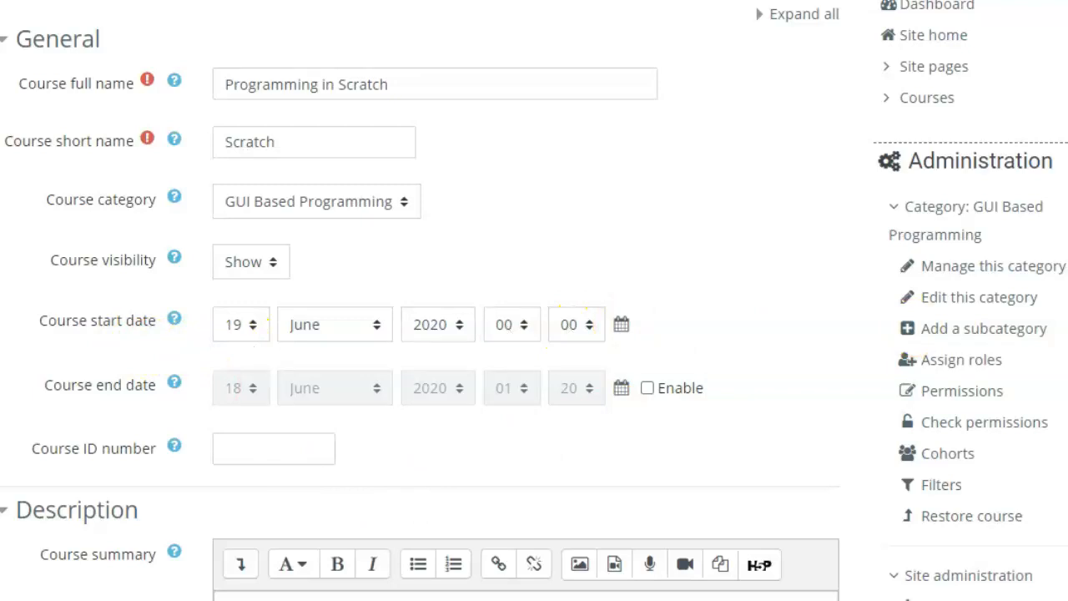
Write the course summary "Scratch Course for beginners in programming." followed by separate lines for Duration:, Audience:, Learning Outcome: and Pre-requisite:.
{"action": "scroll", "coordinate": [477, 260], "scroll_direction": "down", "scroll_amount": 5}
{"action": "left_click", "coordinate": [478, 260]}
{"action": "type", "text": "Scratch Course for beginners in programming."}
{"action": "key", "text": "Return"}
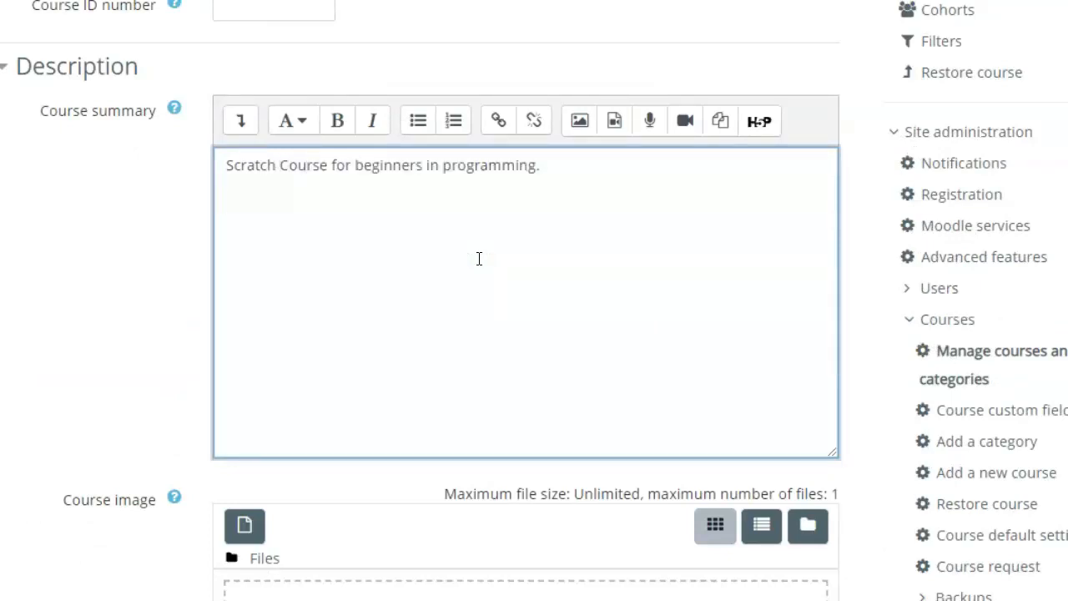
{"action": "type", "text": "Duration:"}
{"action": "key", "text": "Return"}
{"action": "type", "text": "Audience:"}
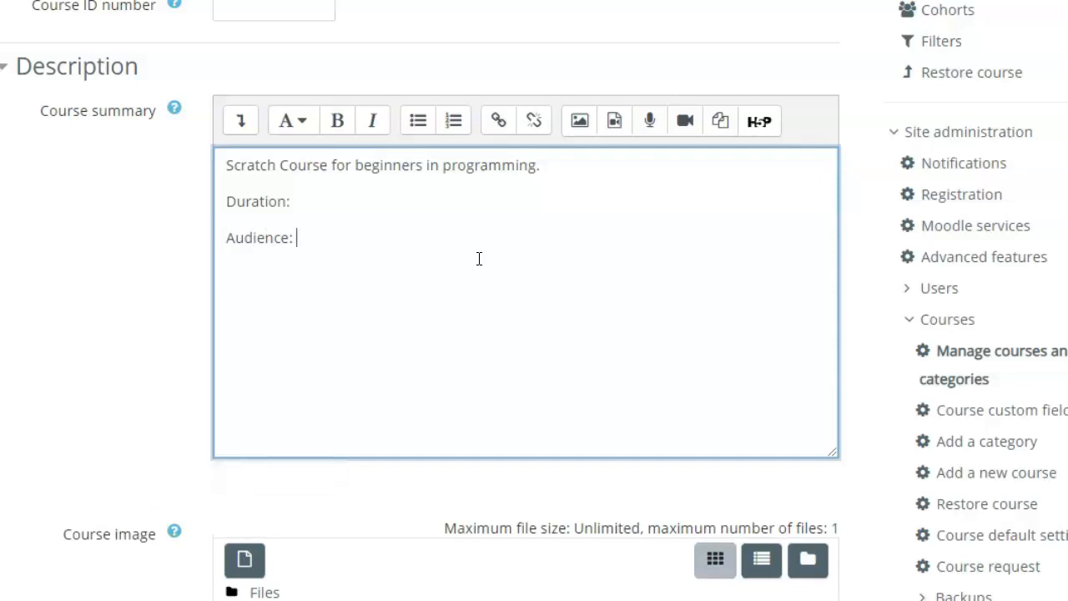
{"action": "type", "text": "Learning Outcome:"}
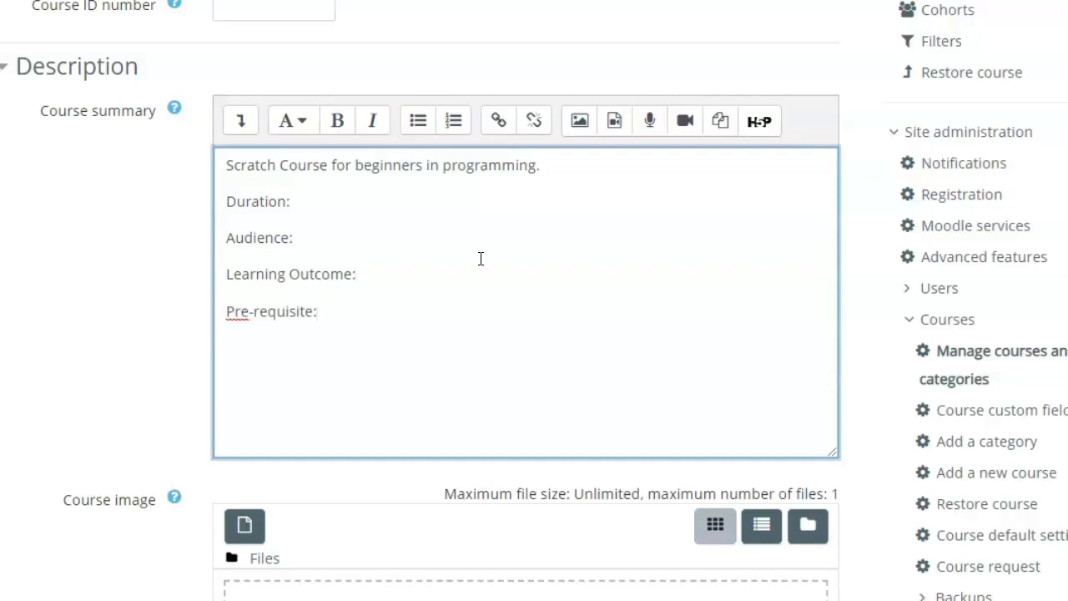
In the course format settings, keep Grid format and set the number of sections to 8.
{"action": "scroll", "coordinate": [481, 259], "scroll_direction": "down", "scroll_amount": 5}
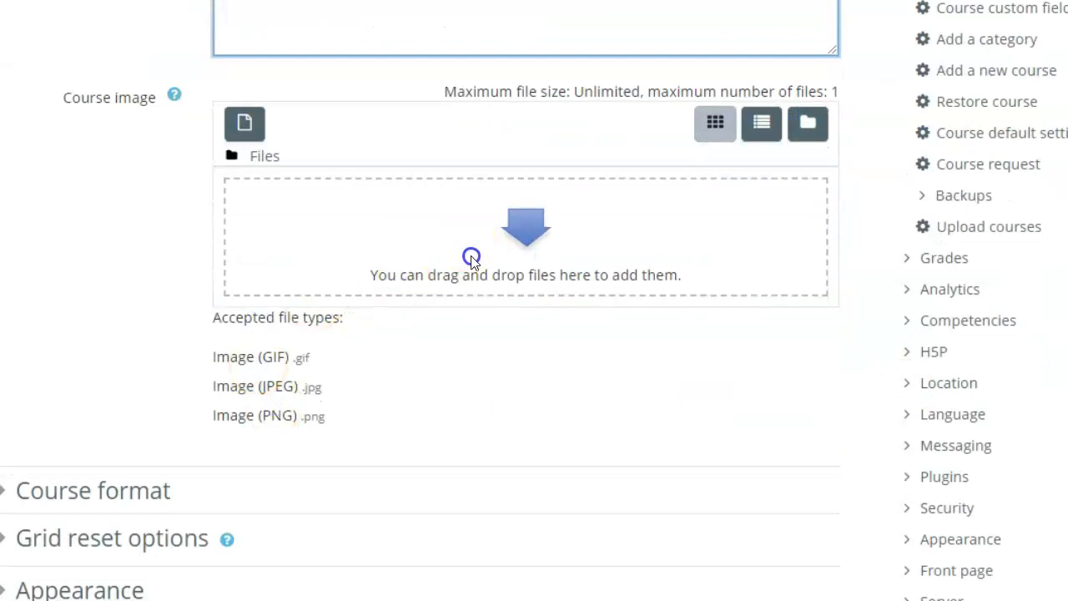
{"action": "scroll", "coordinate": [484, 281], "scroll_direction": "down", "scroll_amount": 3}
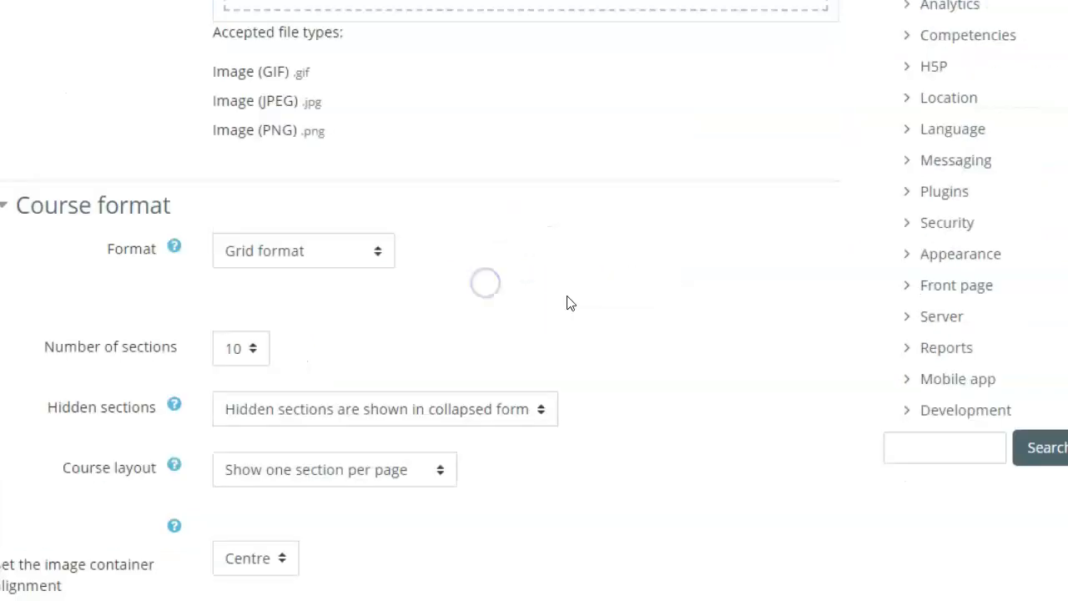
{"action": "left_click", "coordinate": [298, 254]}
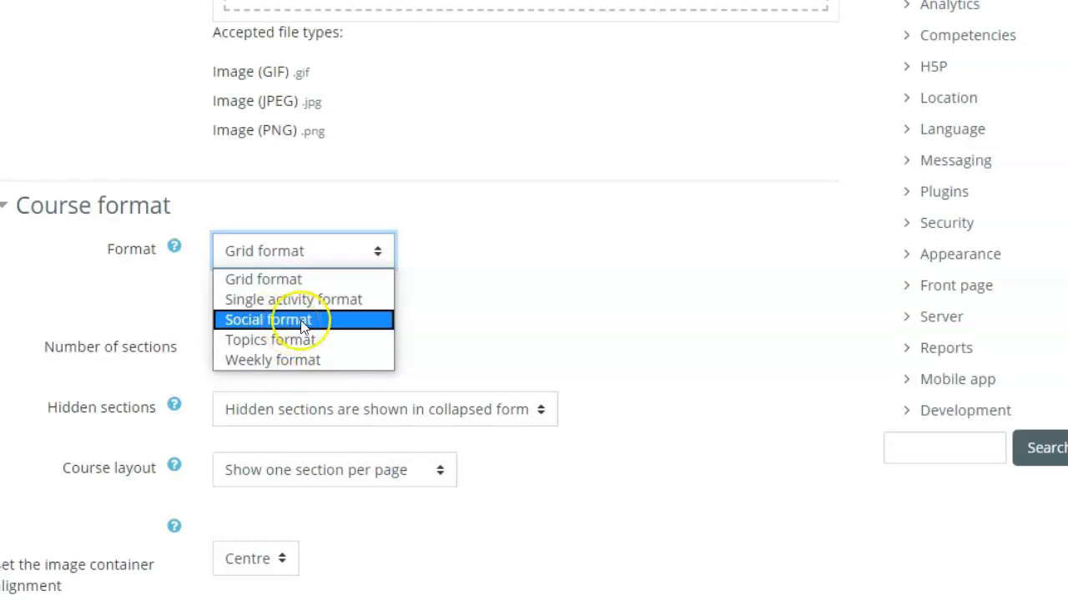
{"action": "left_click", "coordinate": [549, 294]}
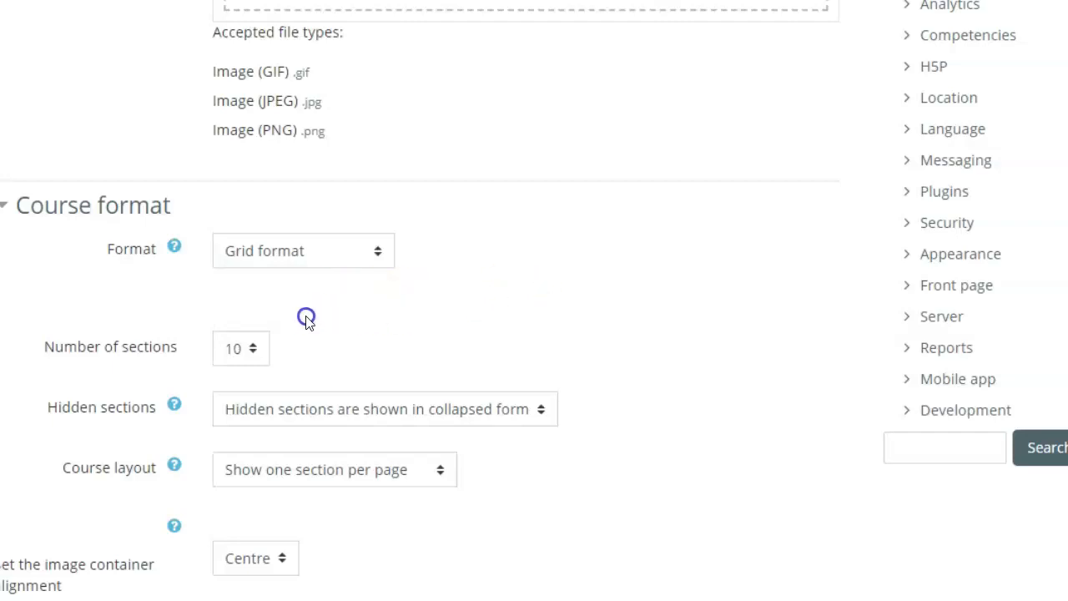
{"action": "left_click", "coordinate": [255, 354]}
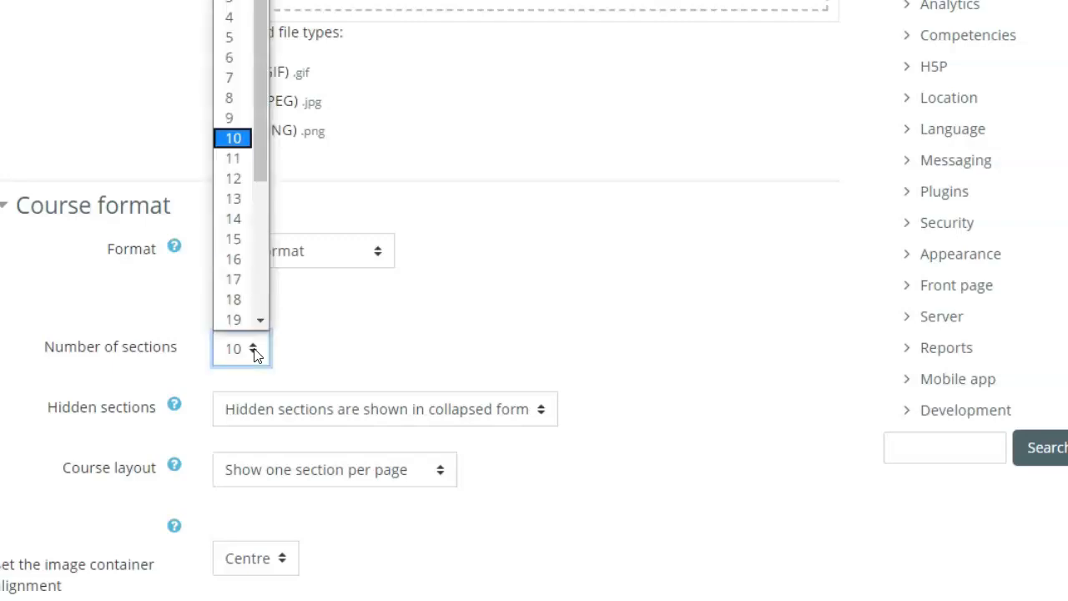
{"action": "left_click", "coordinate": [235, 99]}
{"action": "left_click", "coordinate": [585, 319]}
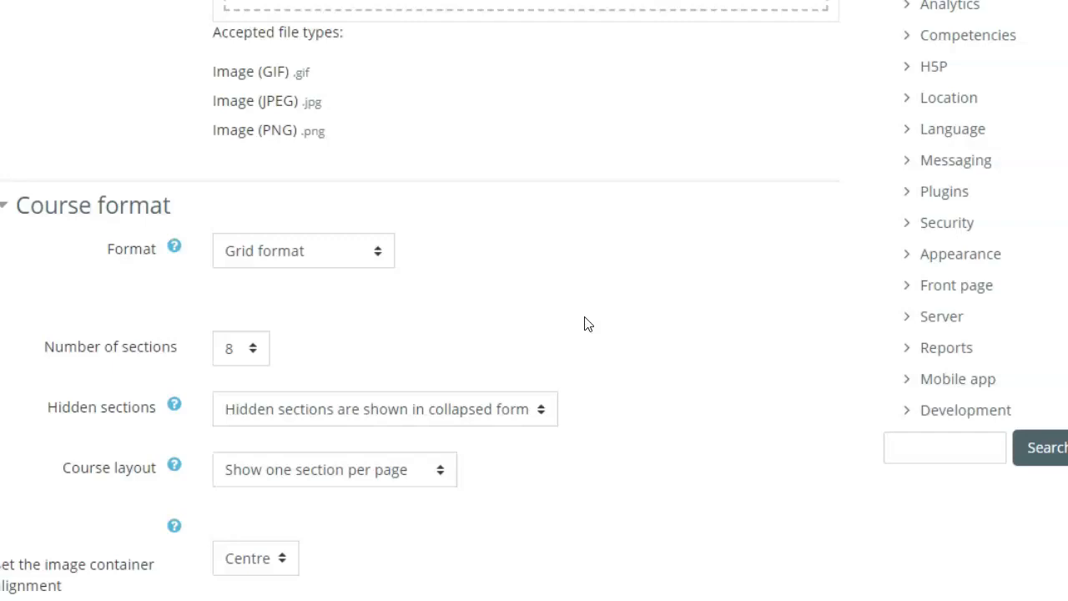
{"action": "left_click", "coordinate": [714, 315]}
Review the remaining grid format options and the course's Appearance and Files and uploads settings.
{"action": "scroll", "coordinate": [714, 314], "scroll_direction": "down", "scroll_amount": 7}
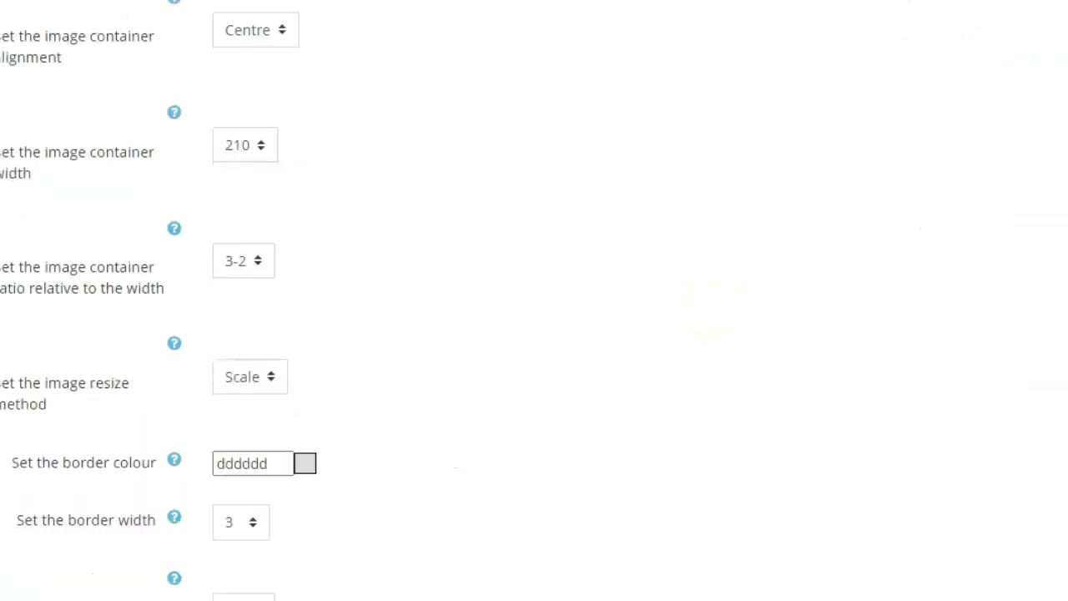
{"action": "left_click", "coordinate": [1064, 414]}
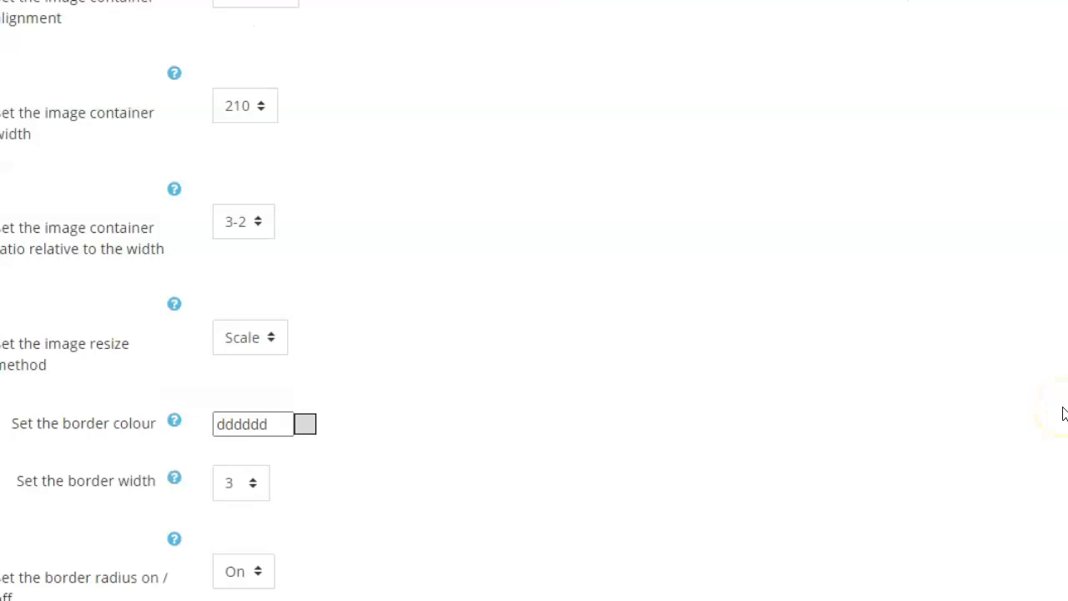
{"action": "scroll", "coordinate": [1064, 414], "scroll_direction": "down", "scroll_amount": 15}
{"action": "left_click", "coordinate": [86, 280]}
{"action": "left_click", "coordinate": [85, 277]}
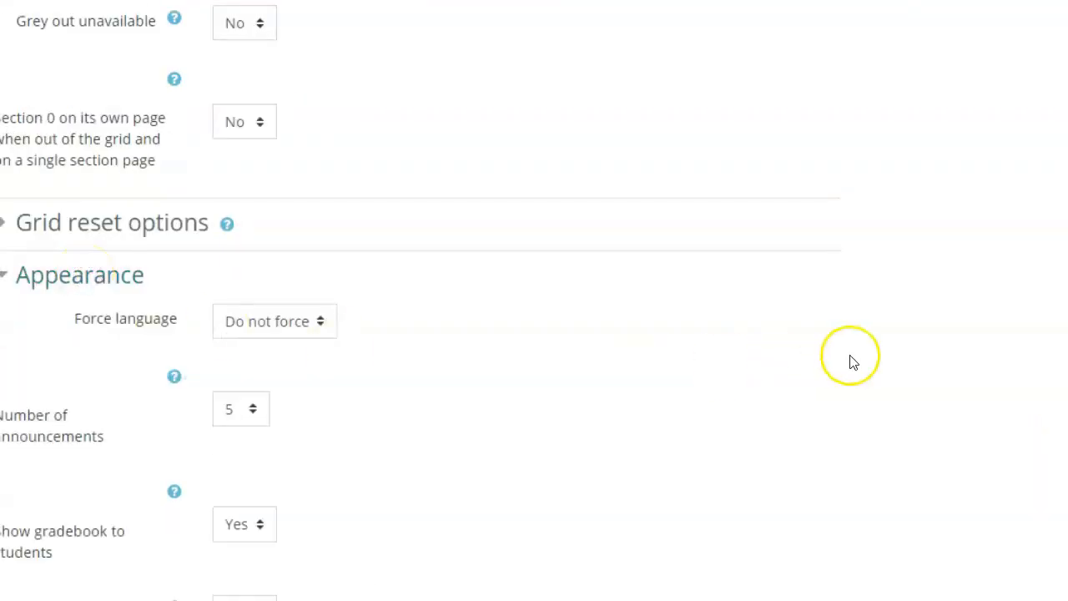
{"action": "scroll", "coordinate": [421, 300], "scroll_direction": "down", "scroll_amount": 4}
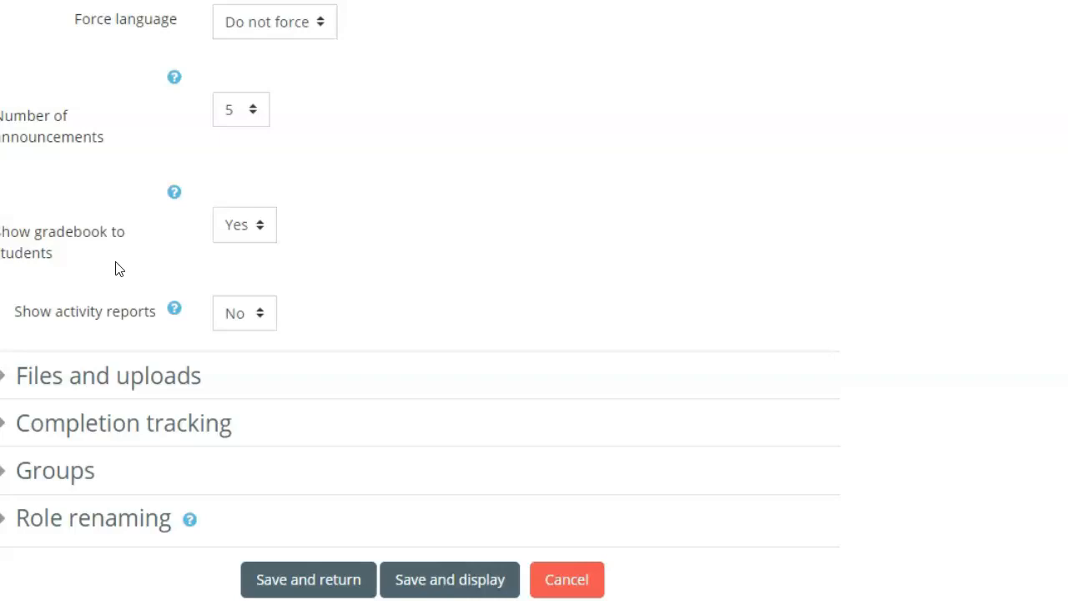
{"action": "left_click", "coordinate": [196, 382]}
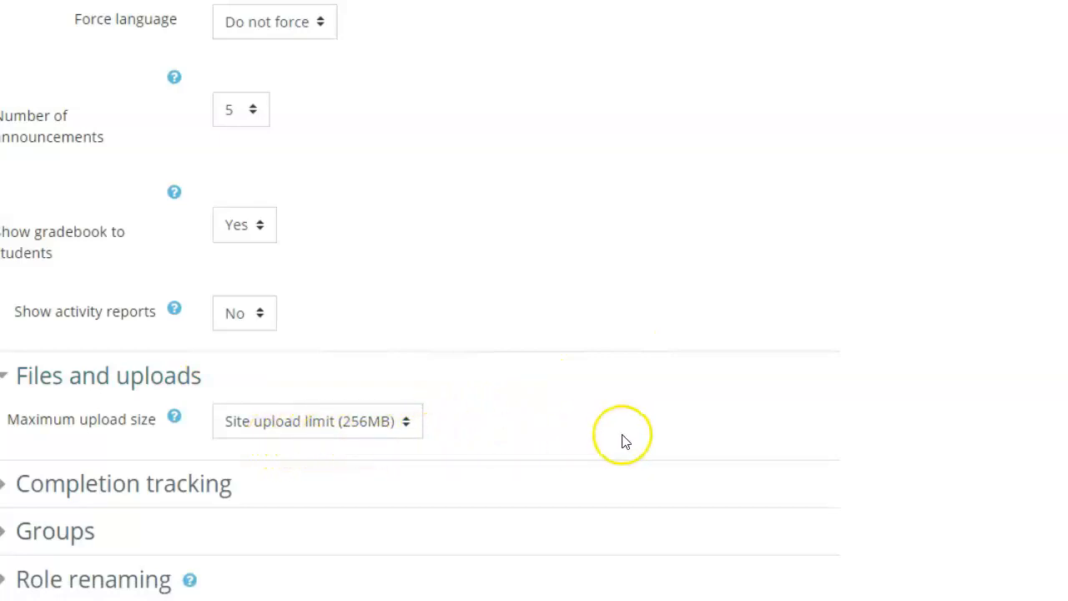
Review the Completion tracking, Groups and Role renaming settings, and save the course with a return to course management.
{"action": "scroll", "coordinate": [491, 305], "scroll_direction": "down", "scroll_amount": 2}
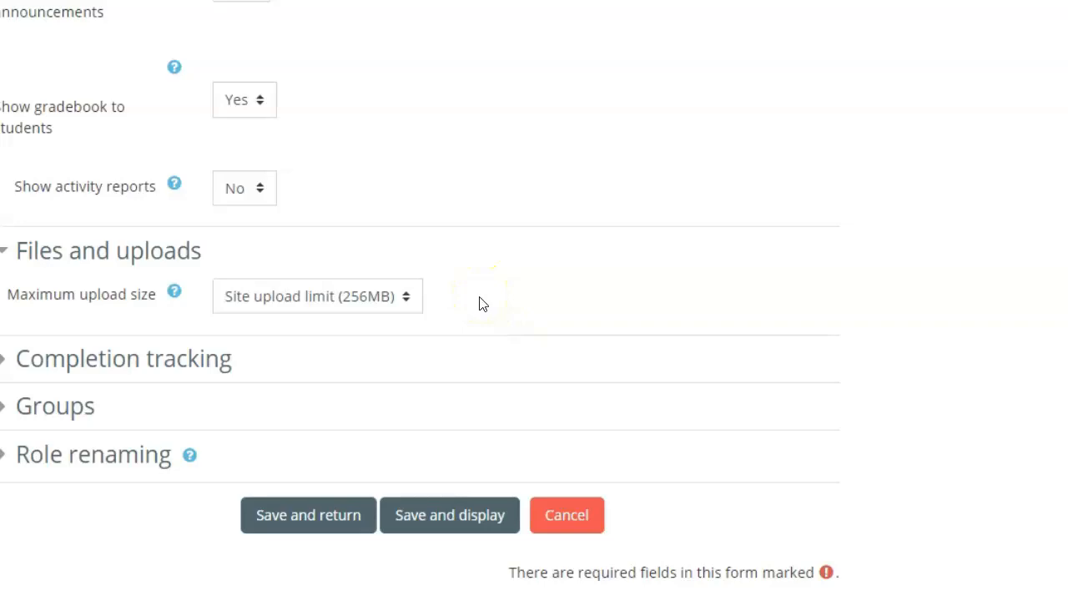
{"action": "left_click", "coordinate": [113, 368]}
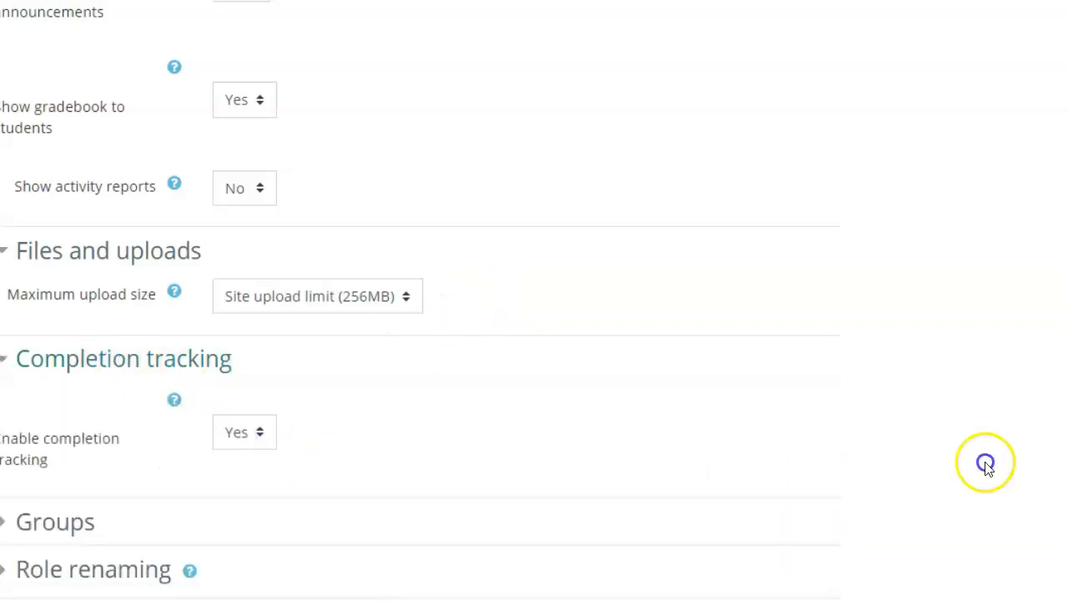
{"action": "scroll", "coordinate": [421, 301], "scroll_direction": "down", "scroll_amount": 2}
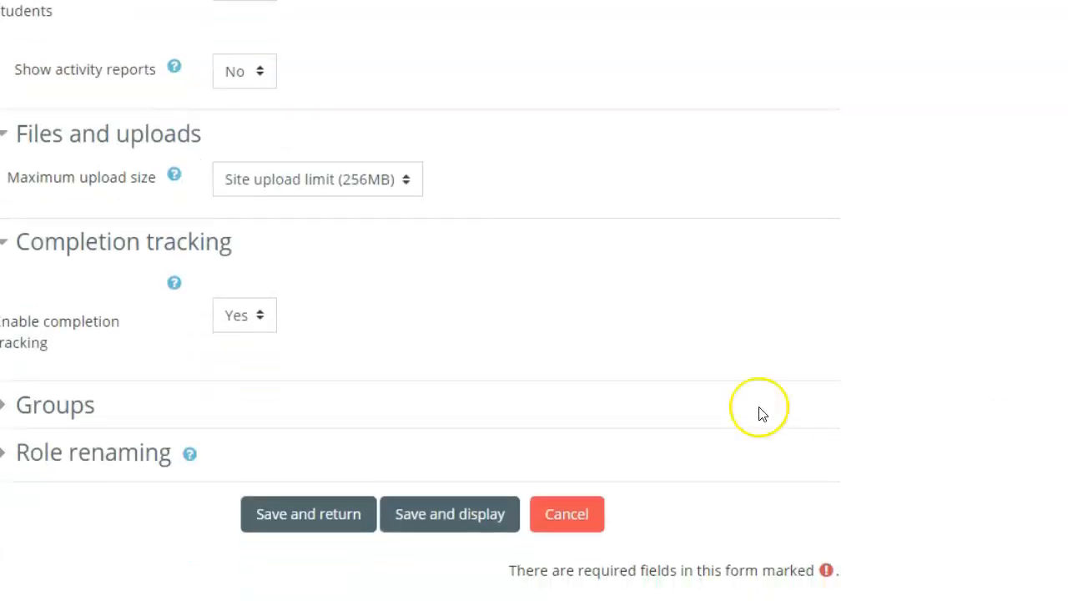
{"action": "left_click", "coordinate": [52, 406]}
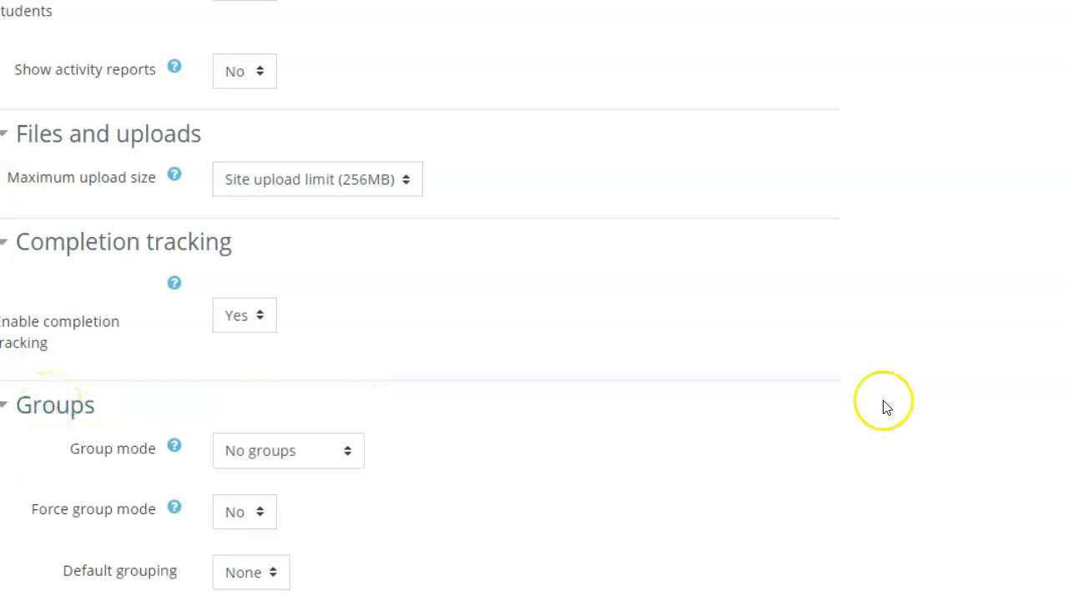
{"action": "scroll", "coordinate": [420, 301], "scroll_direction": "down", "scroll_amount": 2}
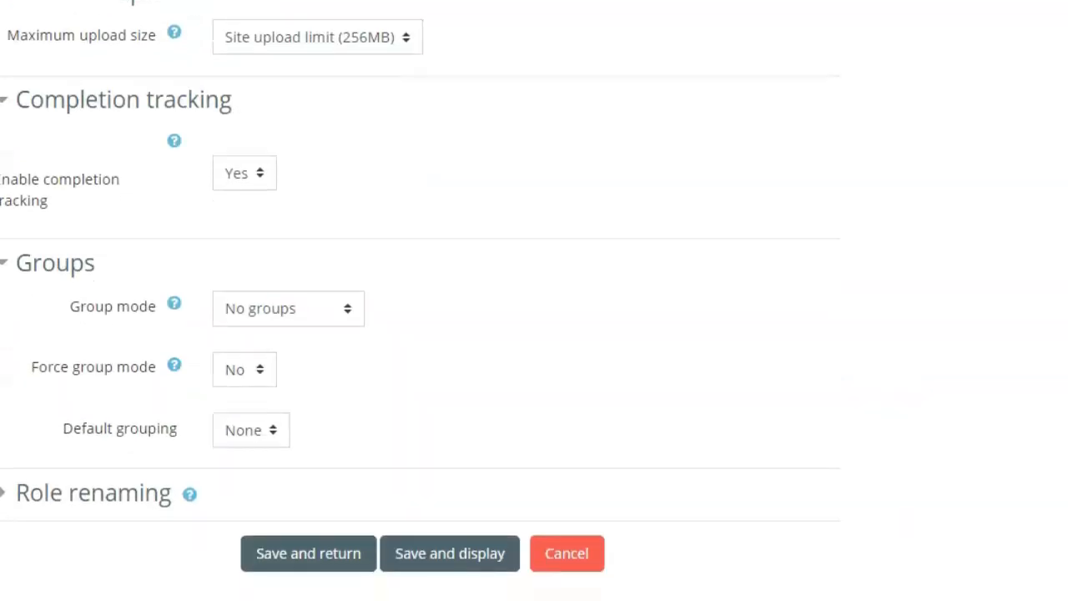
{"action": "left_click", "coordinate": [103, 506]}
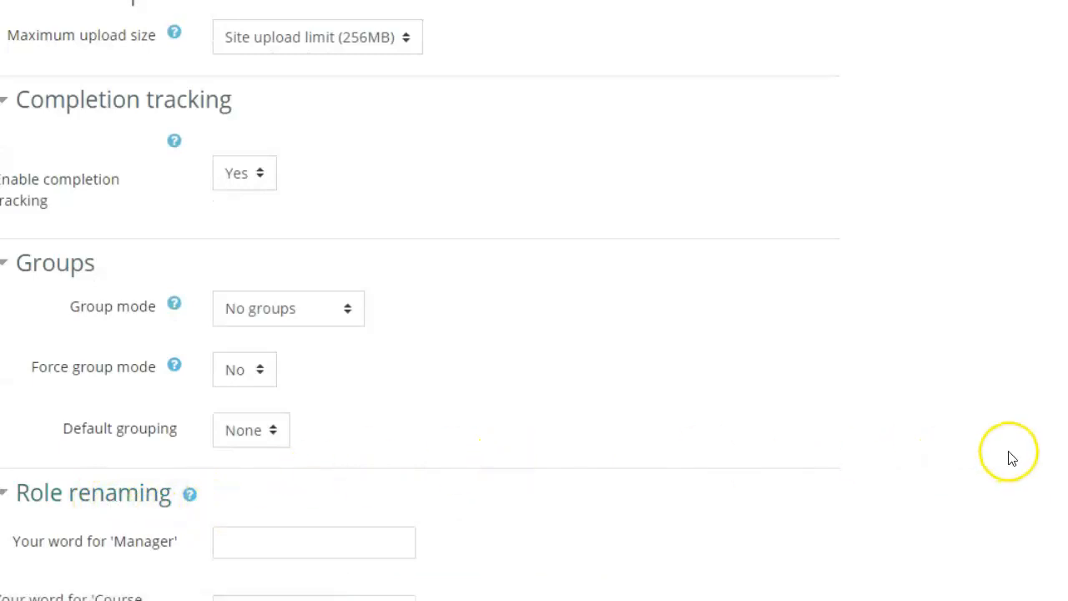
{"action": "scroll", "coordinate": [648, 251], "scroll_direction": "down", "scroll_amount": 6}
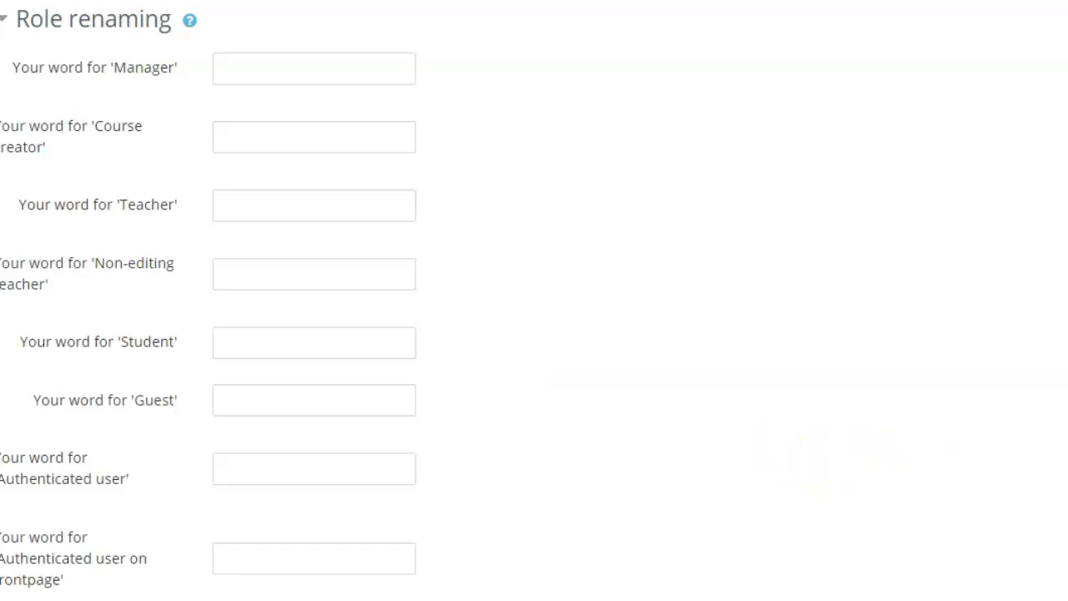
{"action": "left_click", "coordinate": [262, 492]}
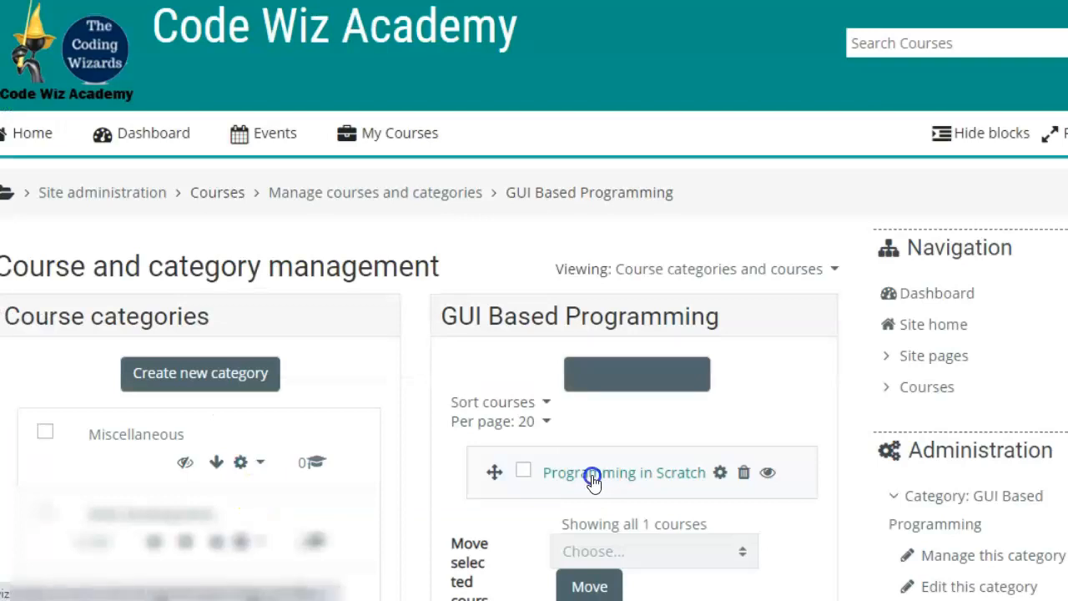
Open the Programming in Scratch course page from its course details and look over its section grid.
{"action": "left_click", "coordinate": [592, 474]}
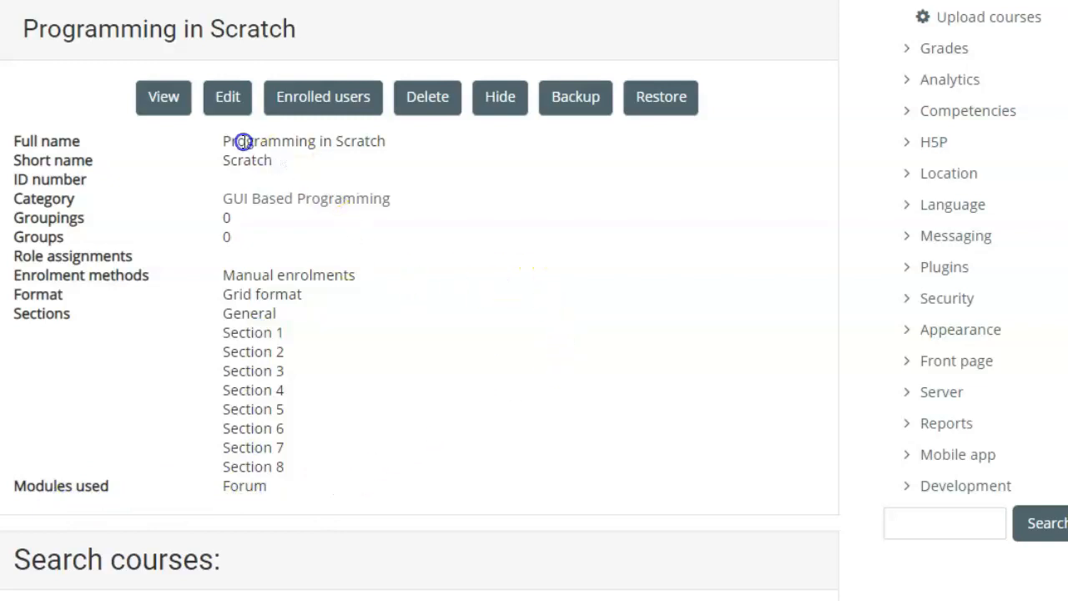
{"action": "left_click", "coordinate": [173, 104]}
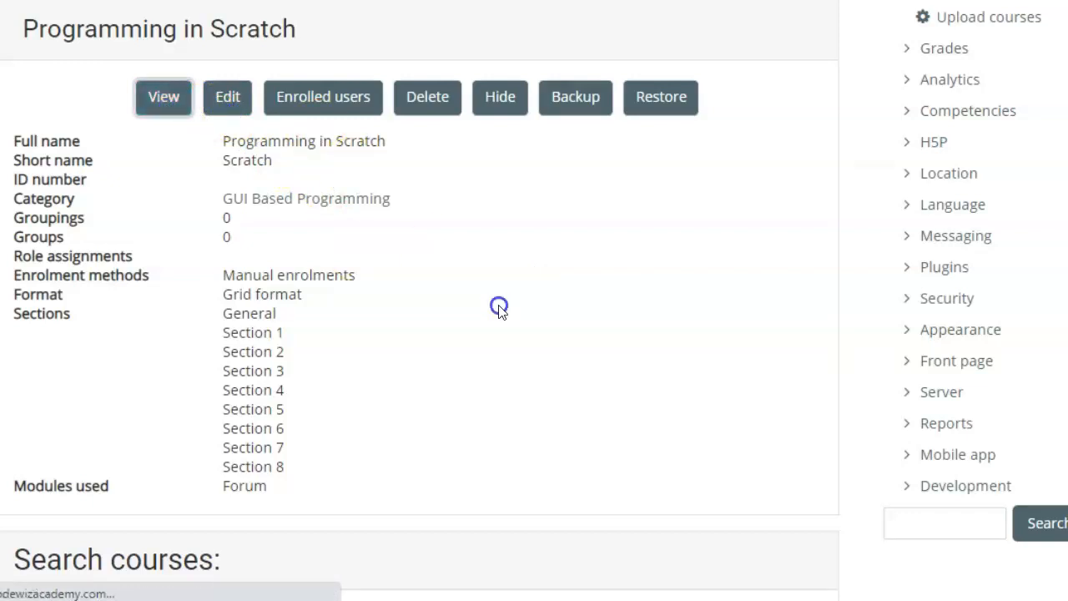
{"action": "scroll", "coordinate": [499, 308], "scroll_direction": "down", "scroll_amount": 5}
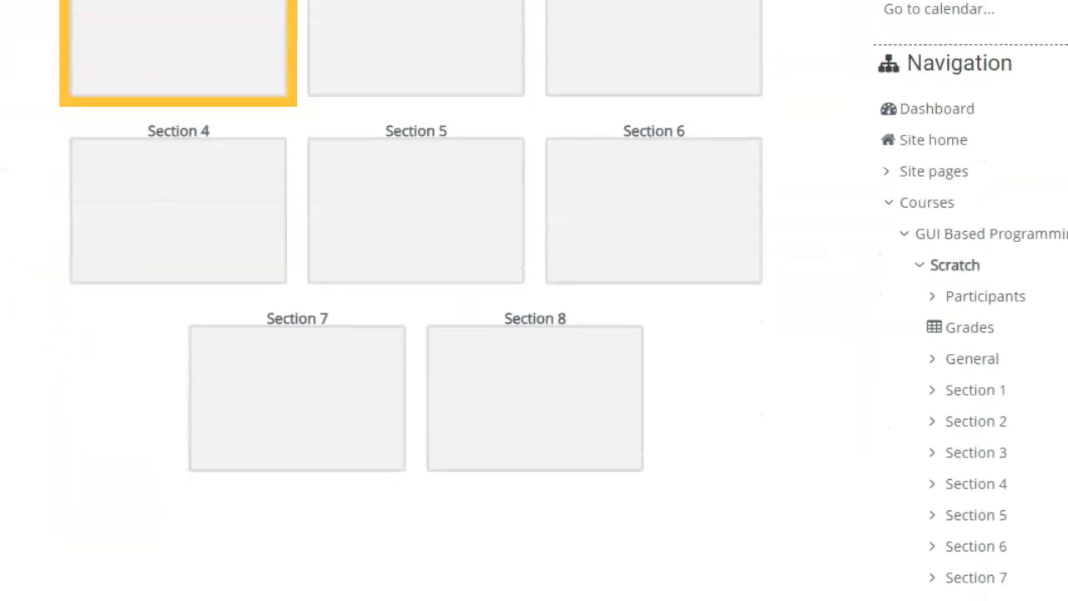
{"action": "scroll", "coordinate": [534, 301], "scroll_direction": "up", "scroll_amount": 2}
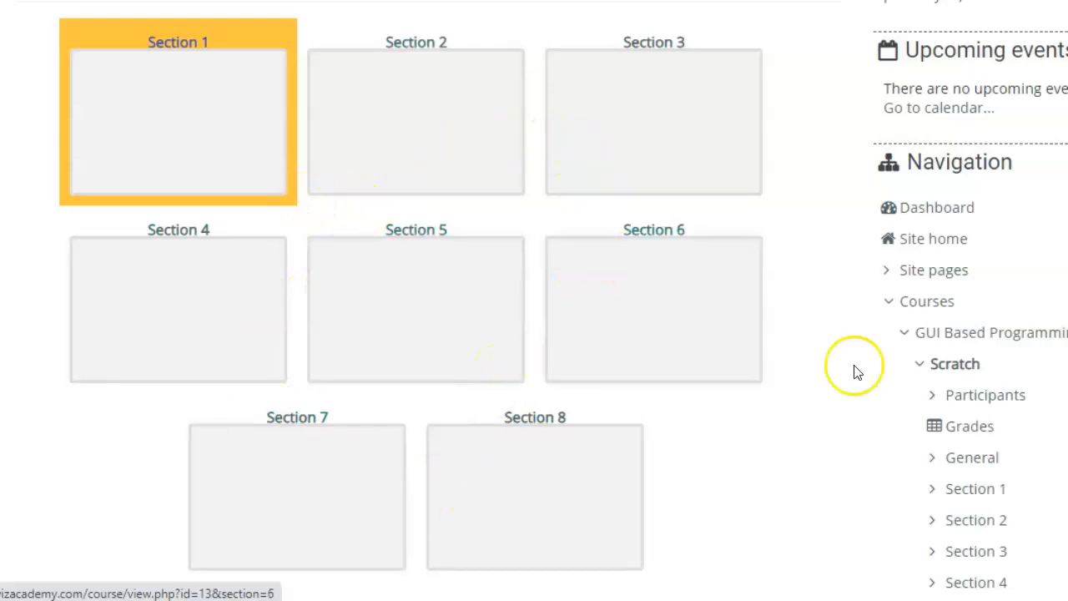
{"action": "scroll", "coordinate": [608, 236], "scroll_direction": "up", "scroll_amount": 3}
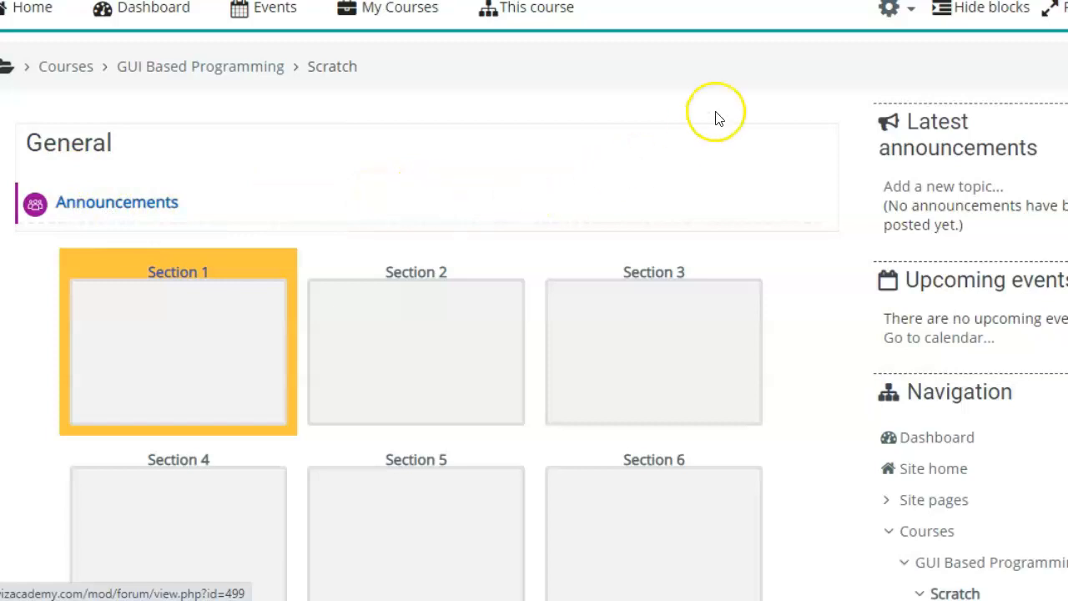
Turn editing on for the Programming in Scratch course.
{"action": "left_click", "coordinate": [890, 10]}
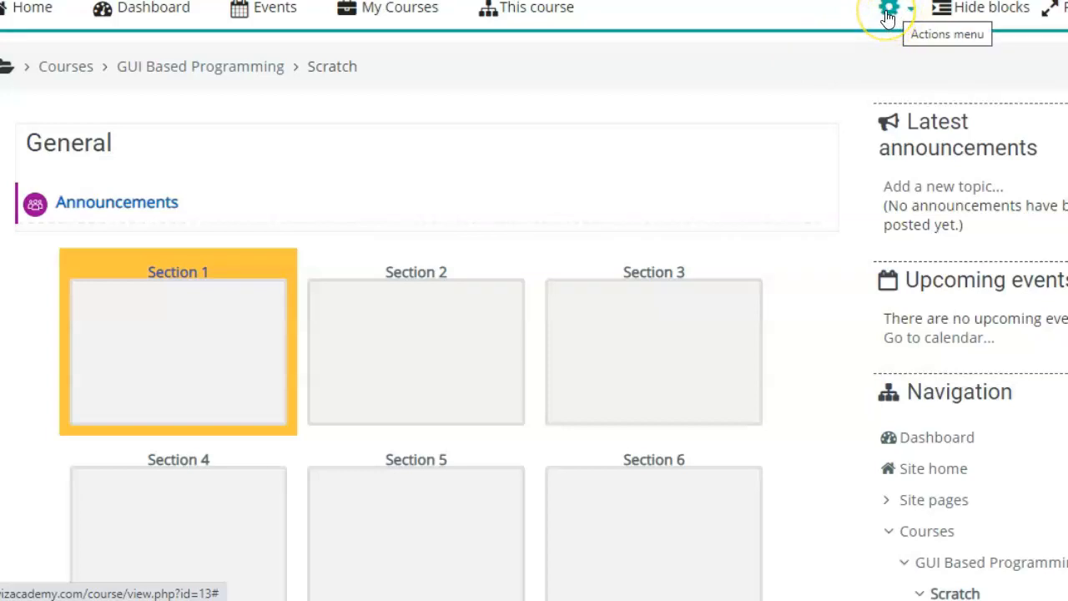
{"action": "left_click", "coordinate": [888, 12]}
{"action": "left_click", "coordinate": [841, 55]}
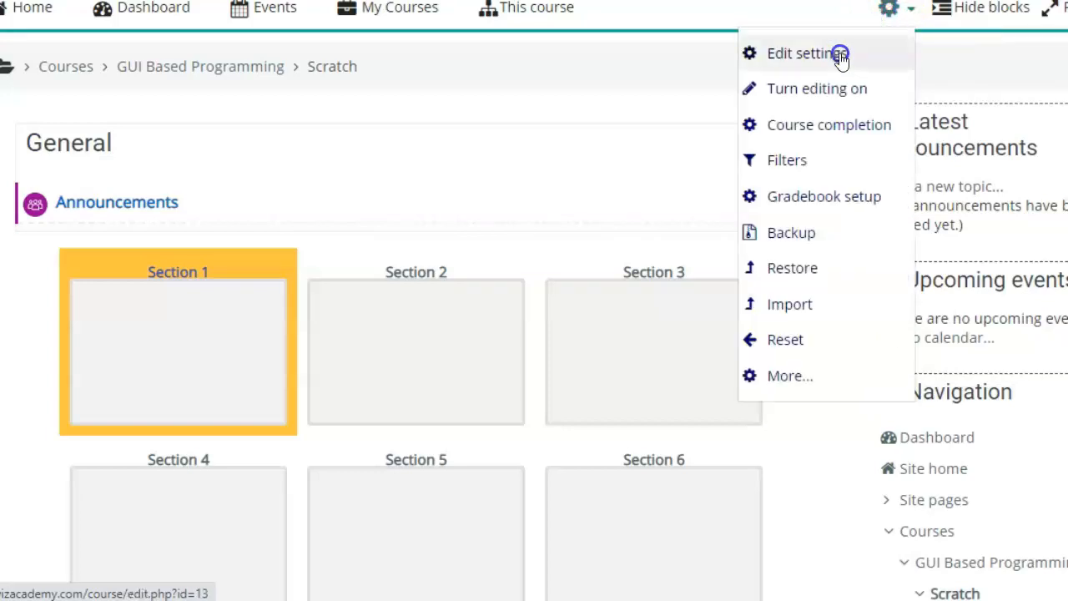
{"action": "left_click", "coordinate": [816, 90]}
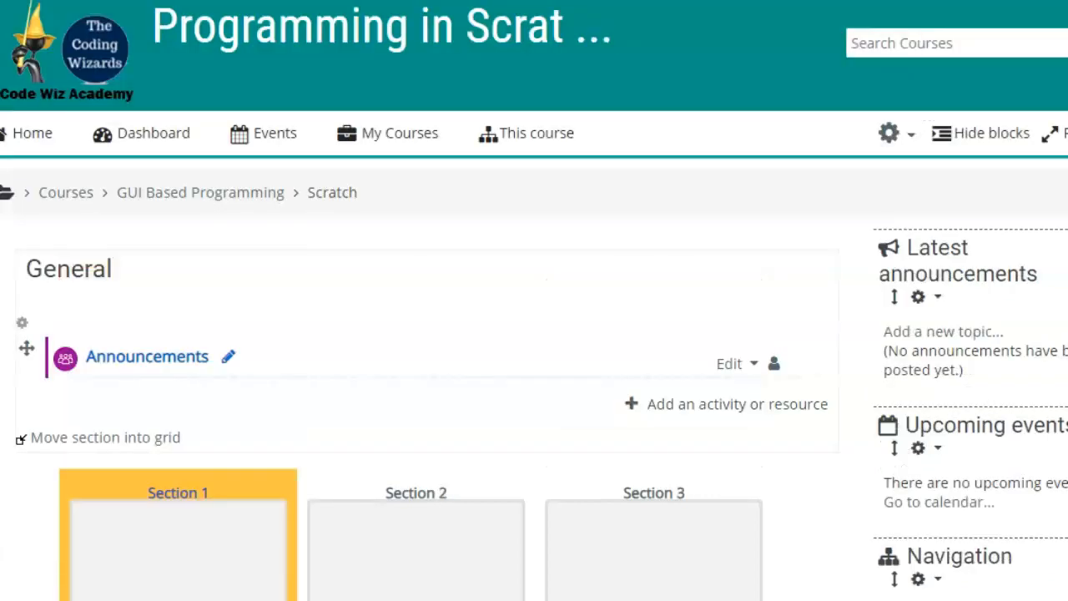
{"action": "scroll", "coordinate": [534, 300], "scroll_direction": "down", "scroll_amount": 4}
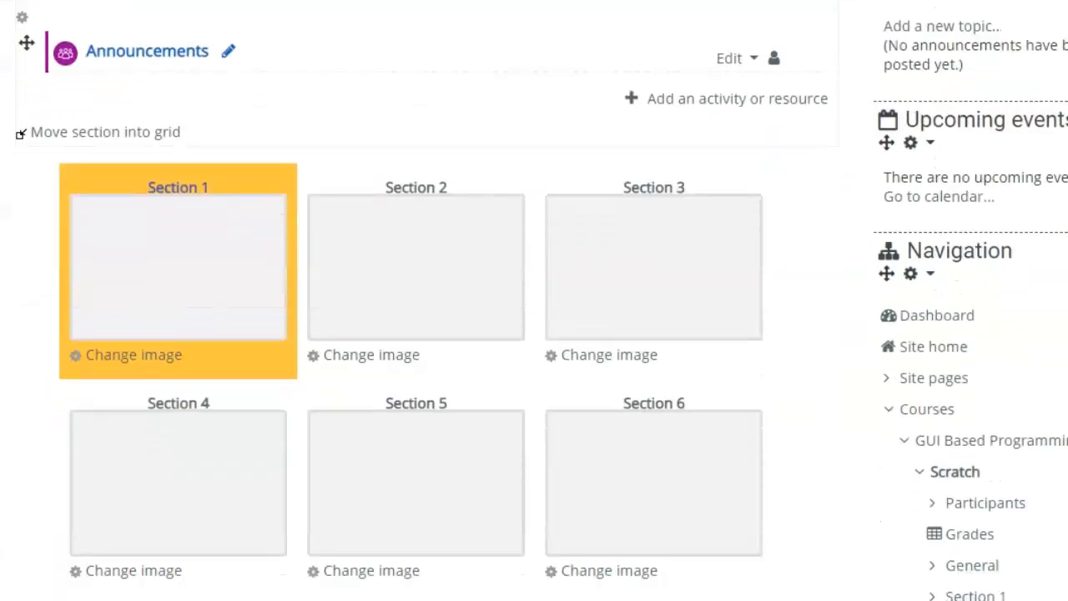
Rename the Announcements forum in the General section to "Important Updates".
{"action": "scroll", "coordinate": [534, 300], "scroll_direction": "up", "scroll_amount": 1}
{"action": "scroll", "coordinate": [534, 301], "scroll_direction": "up", "scroll_amount": 2}
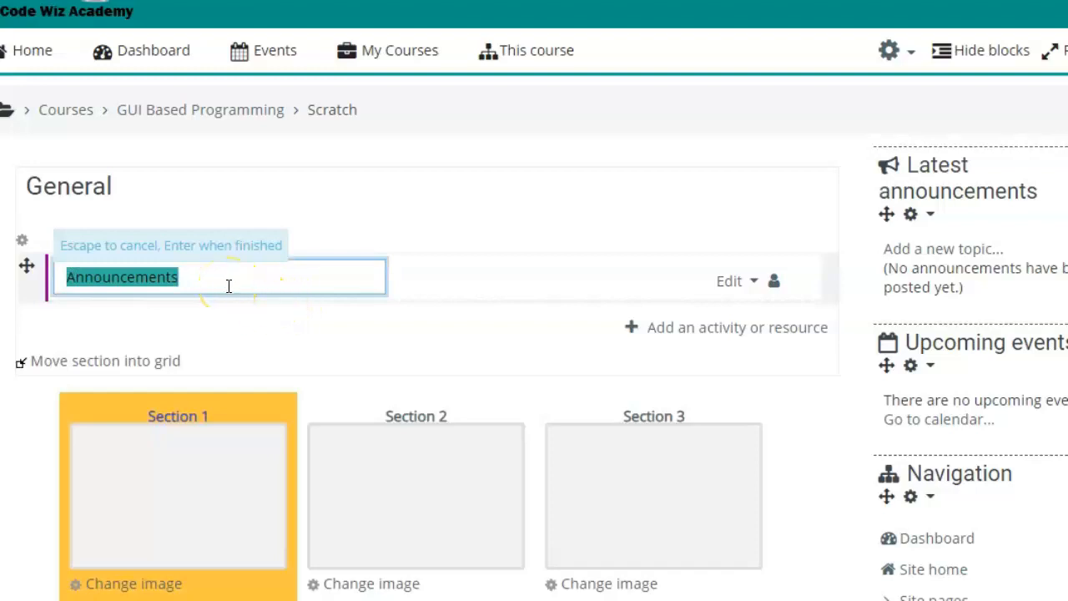
{"action": "type", "text": "Impor"}
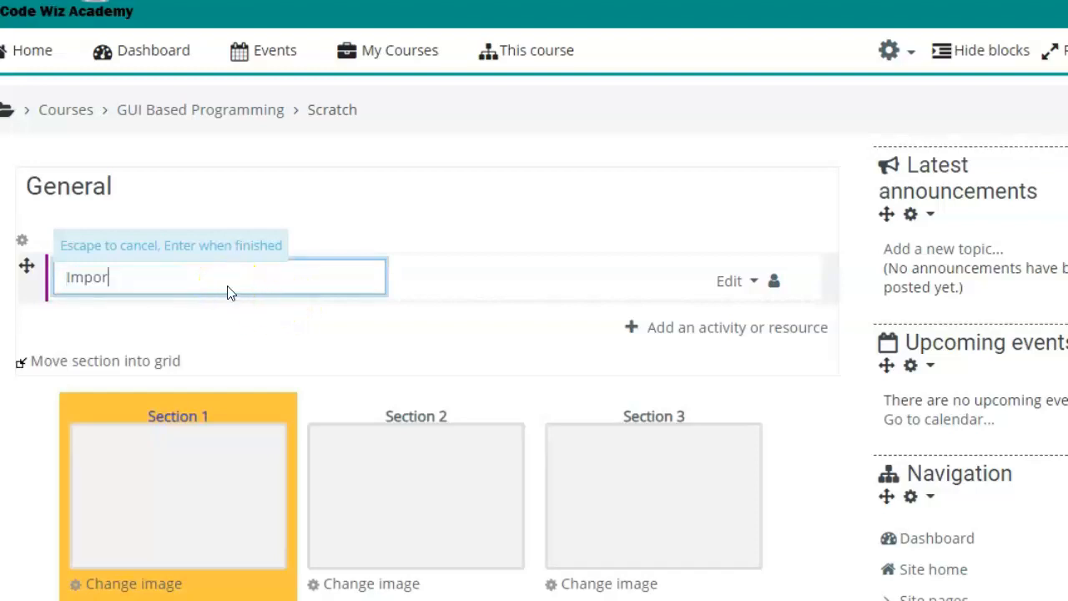
{"action": "type", "text": "tant Updated"}
{"action": "key", "text": "BackSpace"}
{"action": "type", "text": "s"}
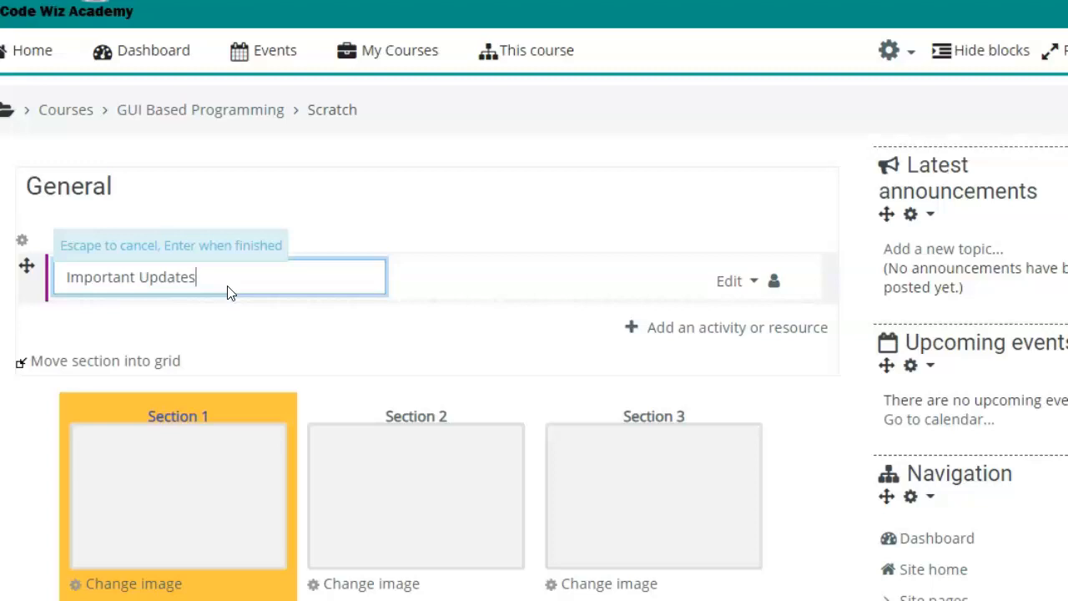
{"action": "key", "text": "Escape"}
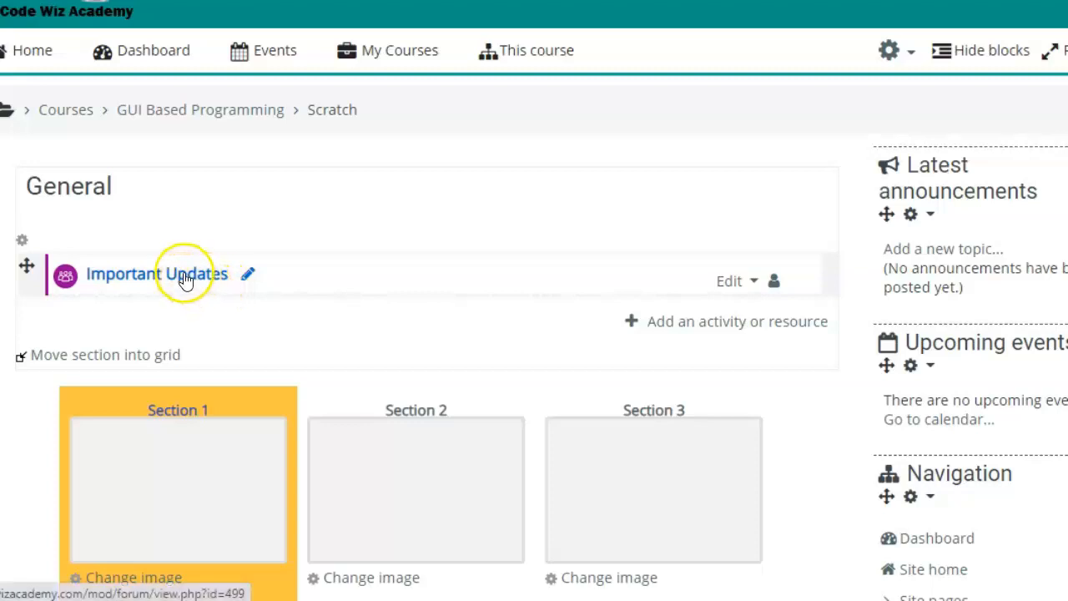
Open the Important Updates forum's settings and examine its name, description and forum type.
{"action": "left_click", "coordinate": [729, 282]}
{"action": "left_click", "coordinate": [711, 324]}
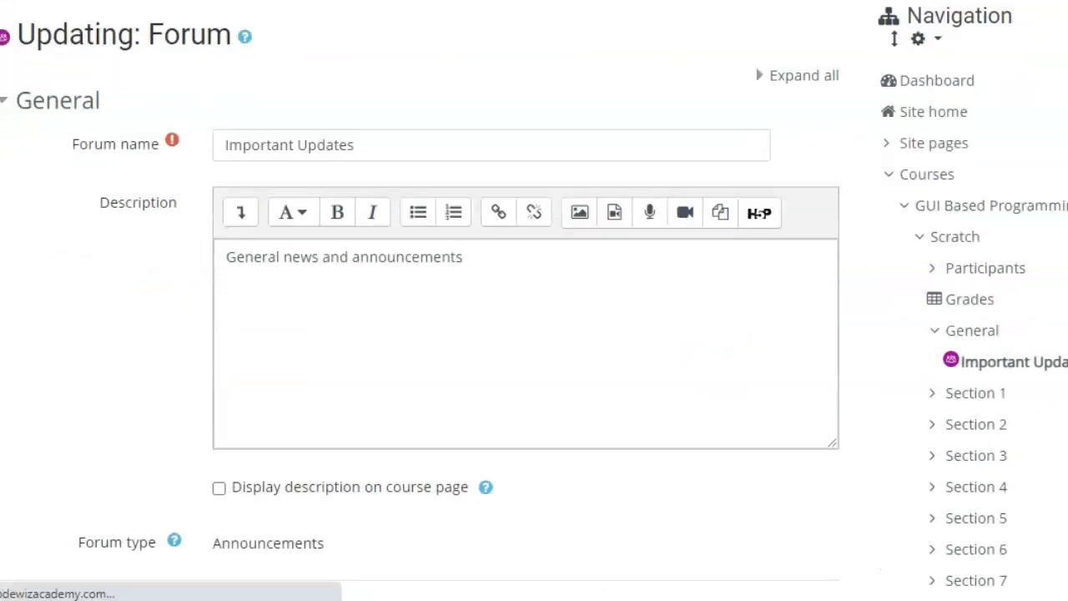
{"action": "scroll", "coordinate": [534, 301], "scroll_direction": "down", "scroll_amount": 1}
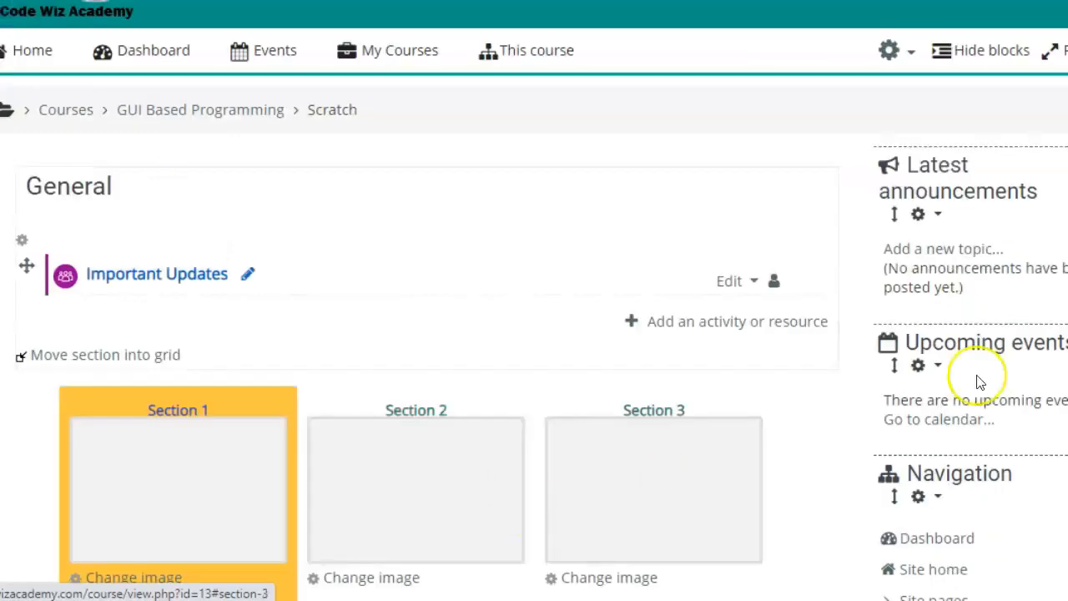
{"action": "scroll", "coordinate": [534, 300], "scroll_direction": "down", "scroll_amount": 4}
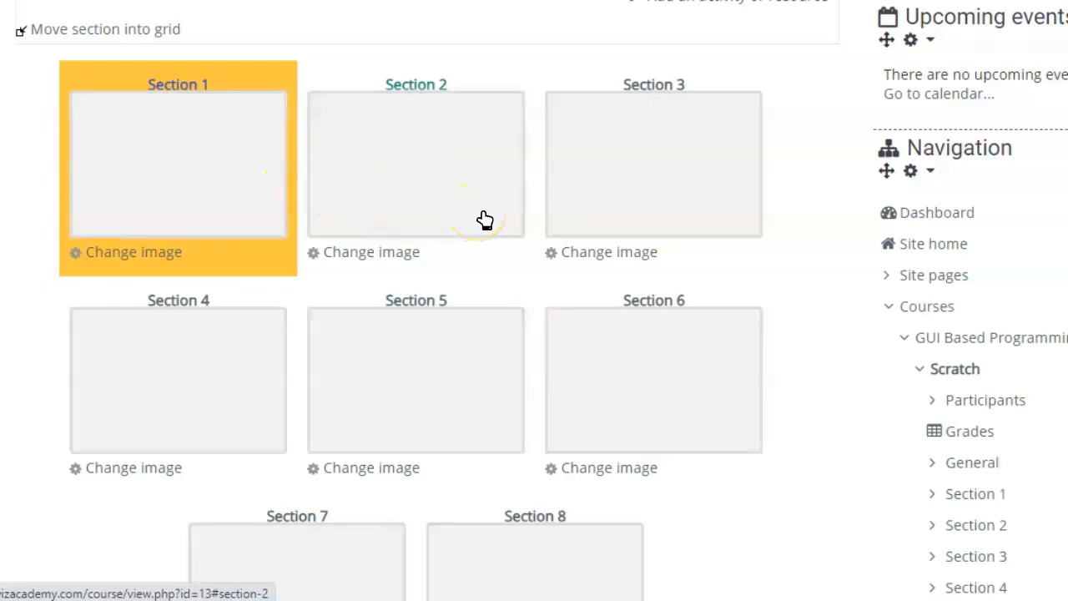
{"action": "left_click", "coordinate": [421, 217]}
{"action": "left_click", "coordinate": [416, 225]}
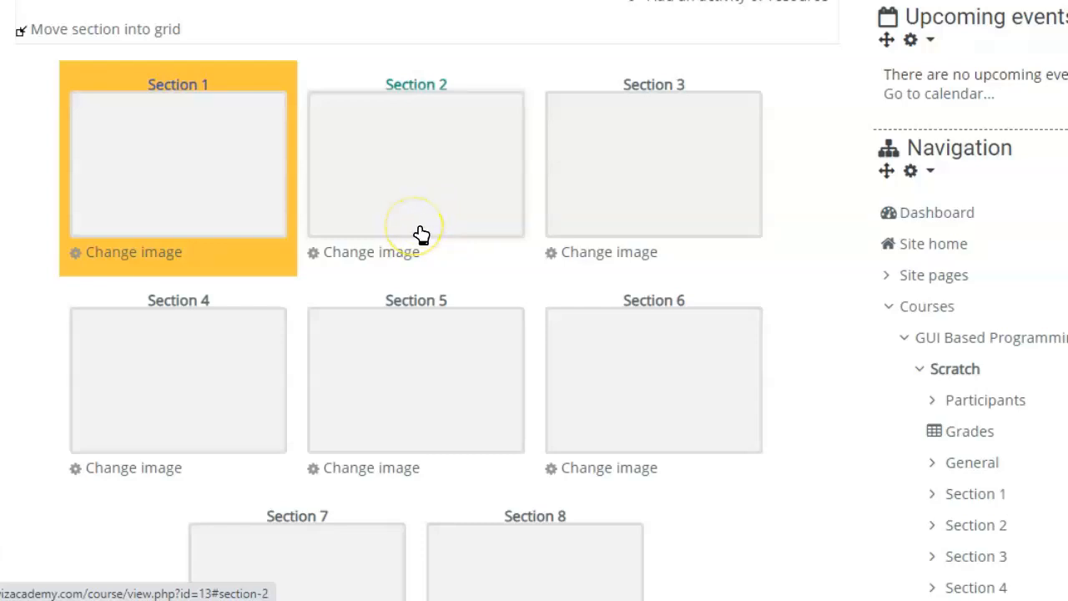